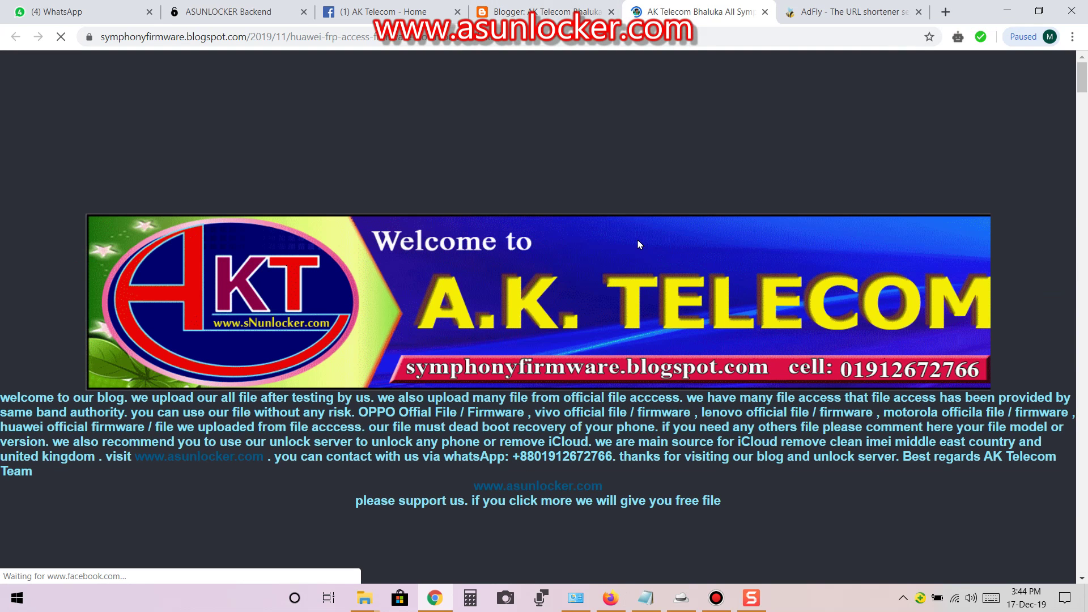
- Open the ComPartner download link in the Huawei FRP access post
{"action": "scroll", "coordinate": [638, 245], "scroll_direction": "down", "scroll_amount": 10}
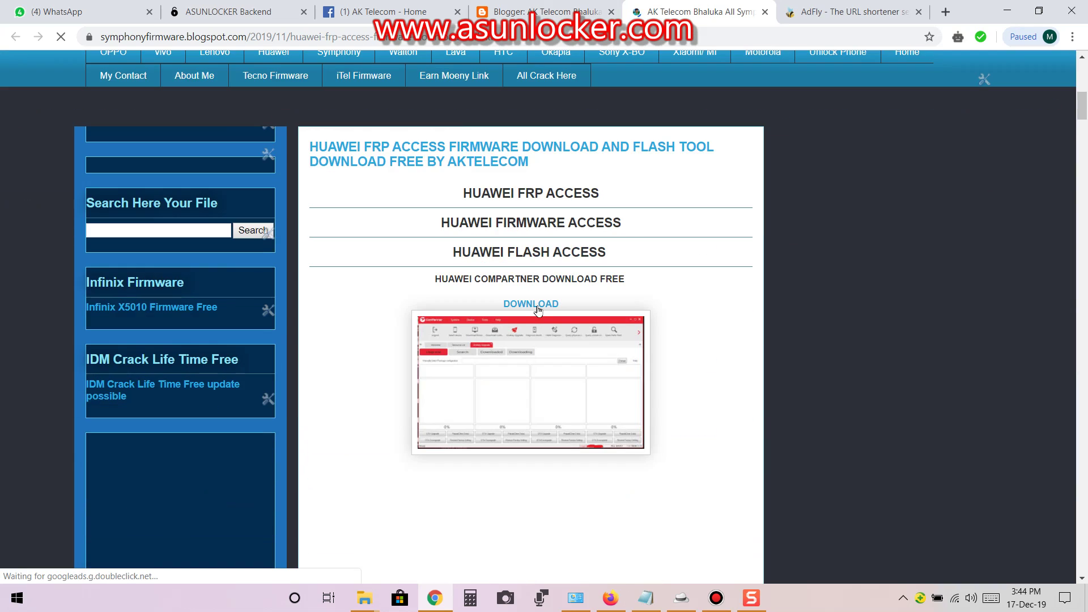
{"action": "left_click", "coordinate": [538, 309]}
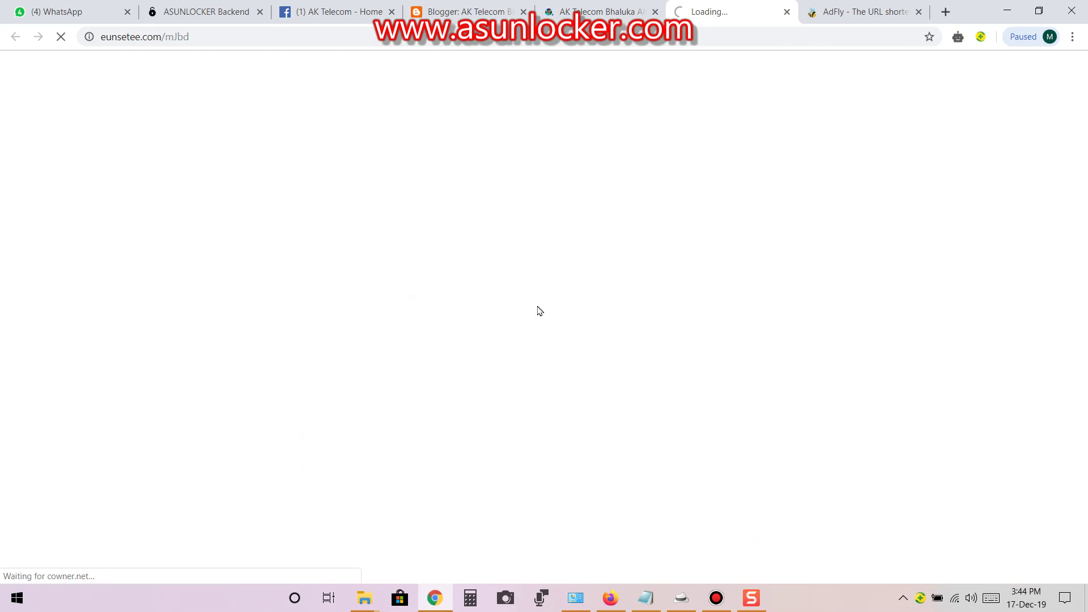
- Copy the web address of the Huawei FRP access post on the blog
{"action": "left_click", "coordinate": [466, 12]}
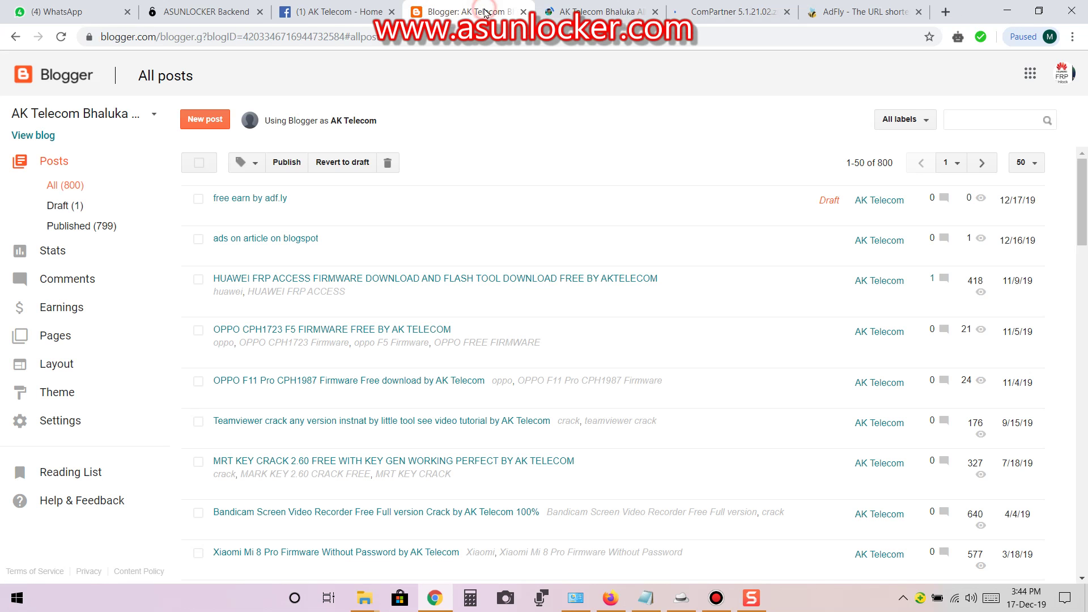
{"action": "left_click", "coordinate": [605, 6]}
{"action": "left_click", "coordinate": [550, 37]}
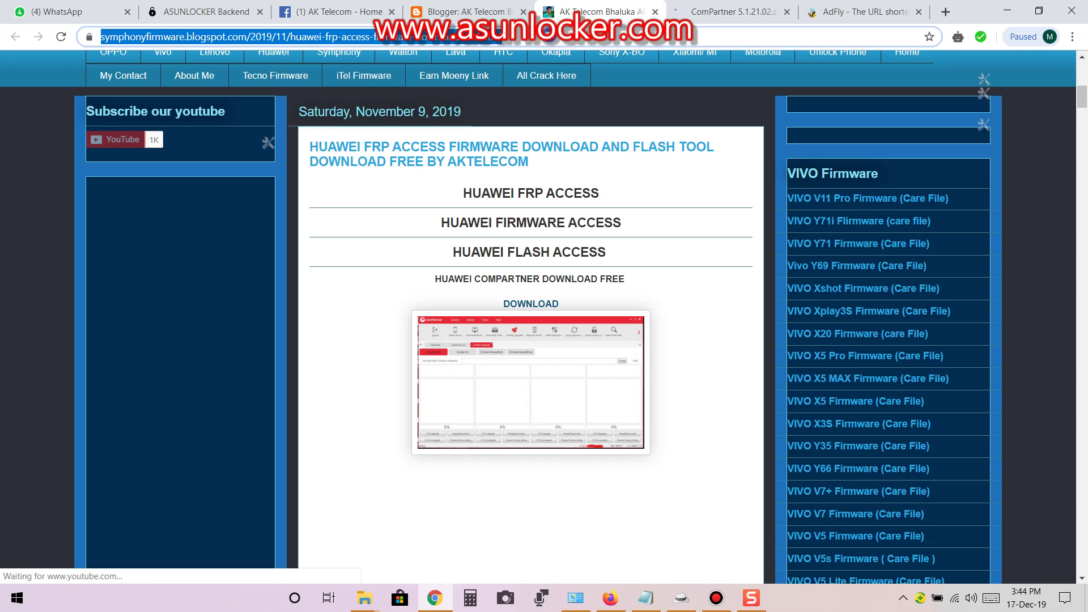
{"action": "right_click", "coordinate": [551, 40]}
{"action": "left_click", "coordinate": [573, 108]}
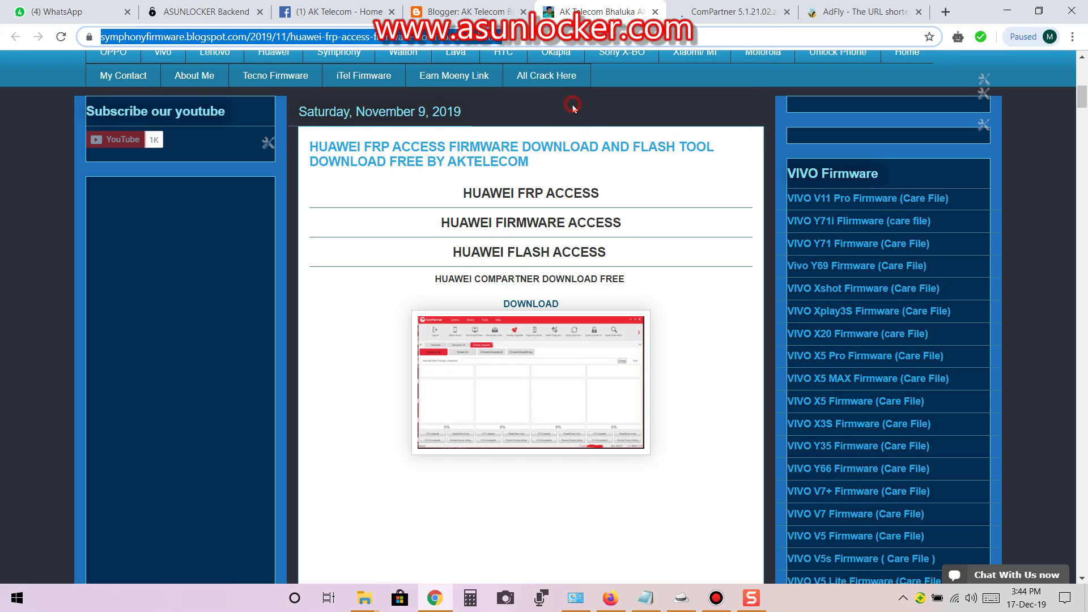
- Open the draft post "free earn by adf.ly" for editing in Blogger
{"action": "left_click", "coordinate": [485, 12]}
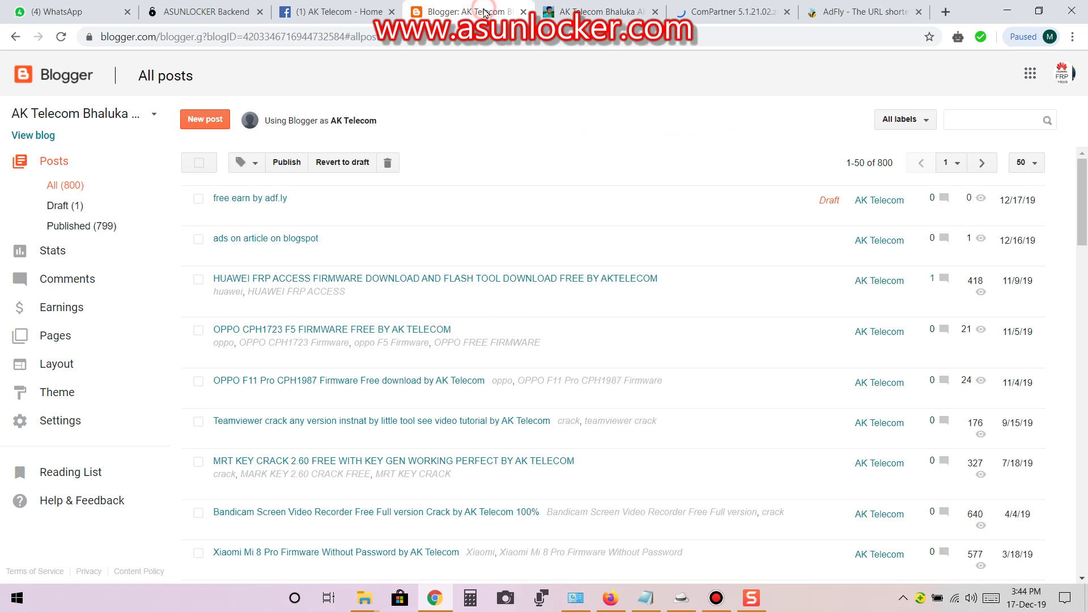
{"action": "left_click", "coordinate": [227, 213]}
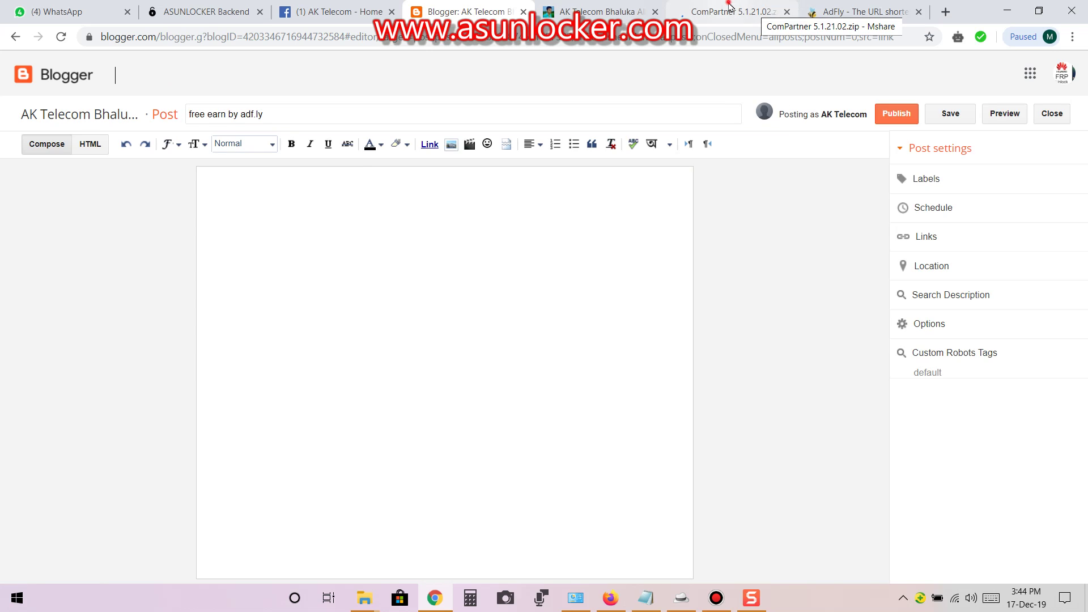
{"action": "left_click", "coordinate": [730, 6]}
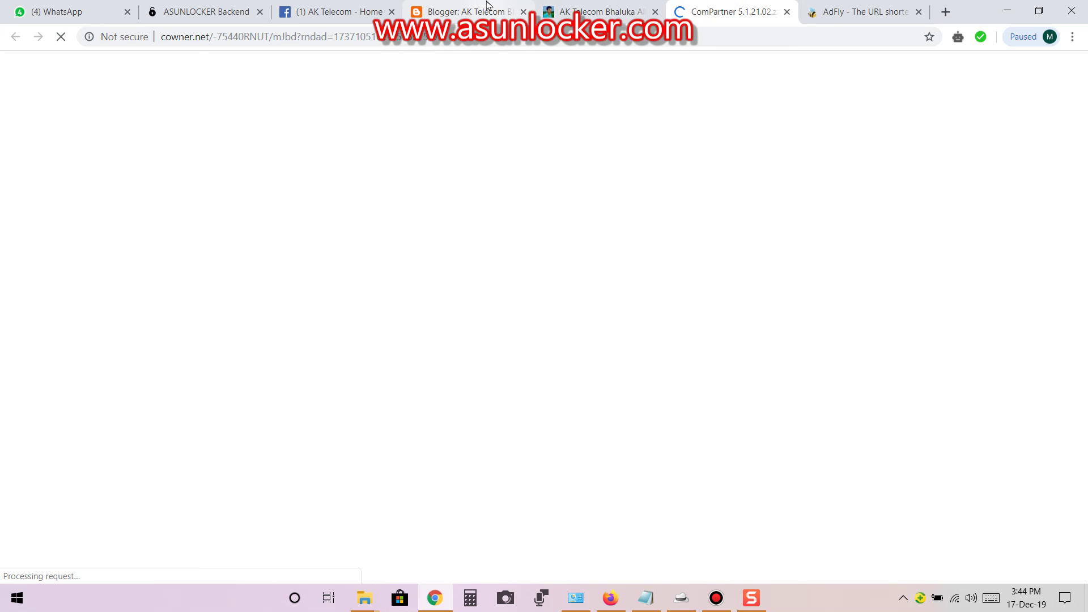
{"action": "left_click", "coordinate": [465, 11]}
{"action": "left_click", "coordinate": [735, 16]}
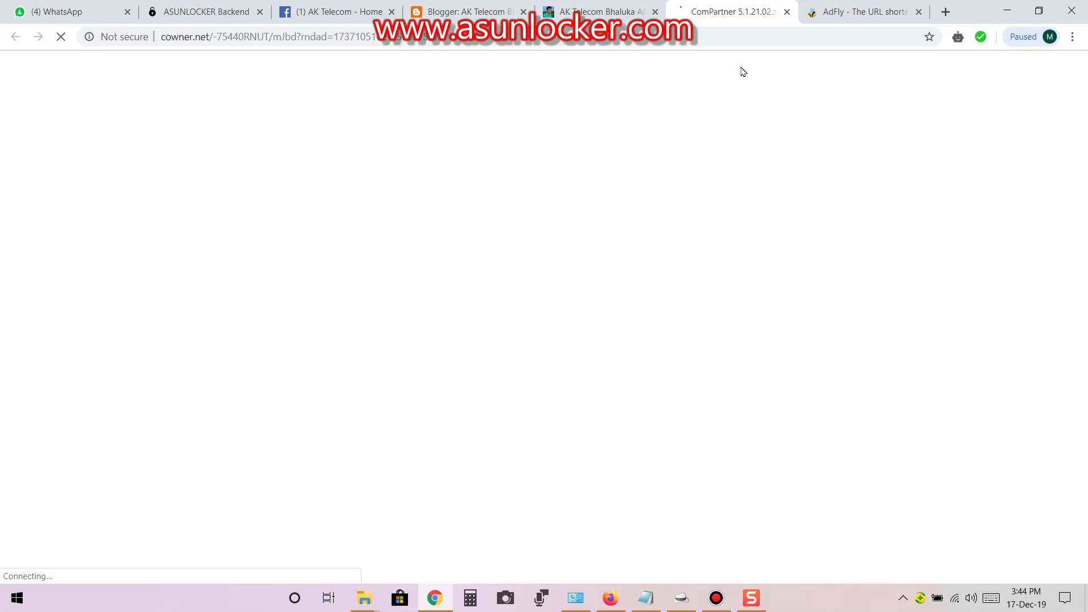
- Shorten the Huawei FRP access post's web address with AdFly on a random domain and copy the short link
{"action": "left_click", "coordinate": [587, 8]}
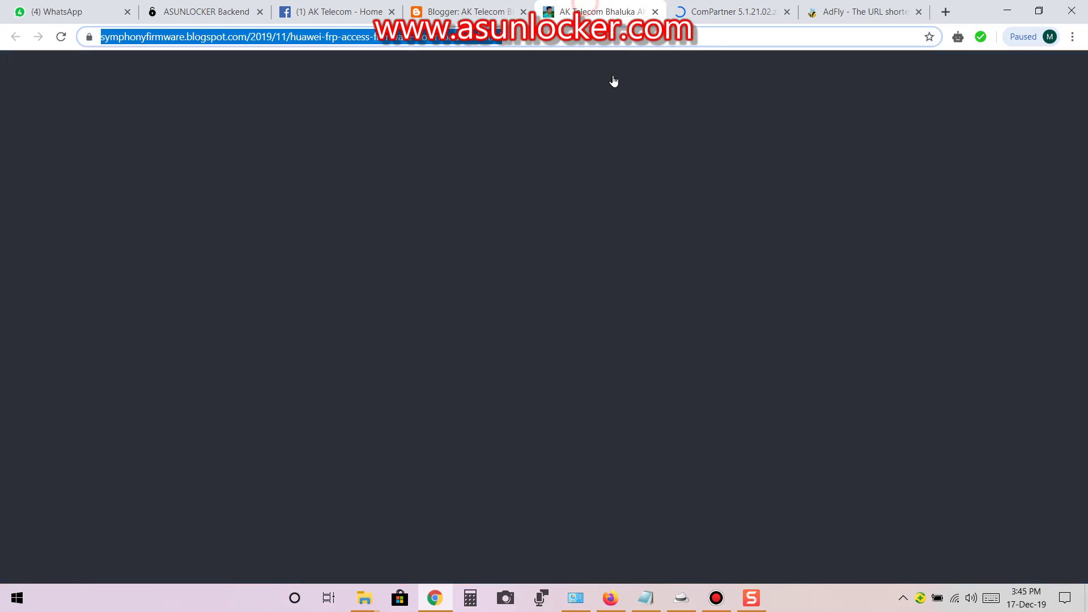
{"action": "right_click", "coordinate": [579, 37]}
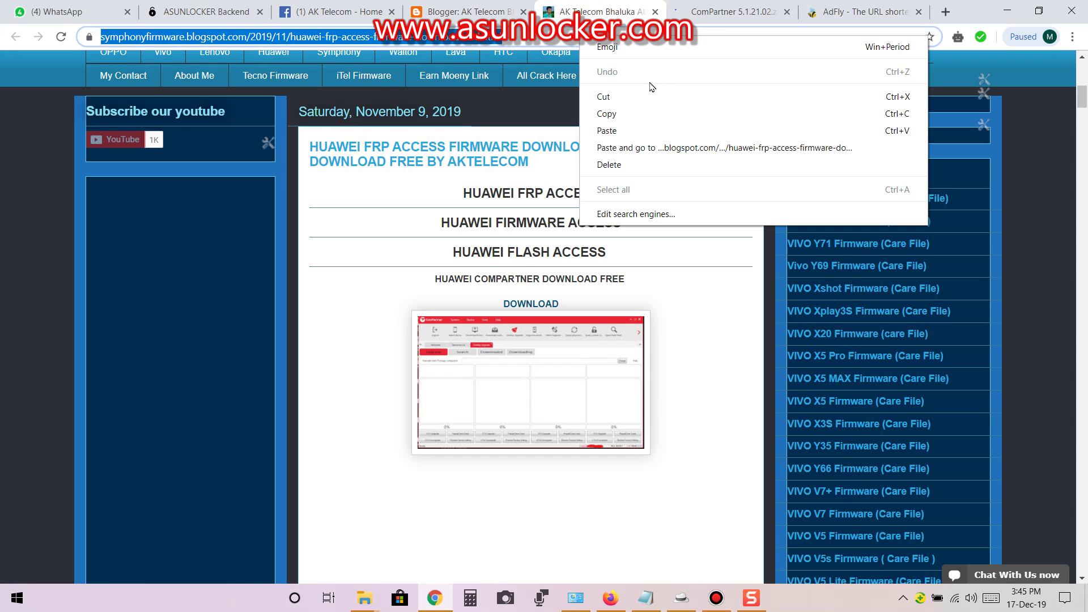
{"action": "left_click", "coordinate": [613, 113]}
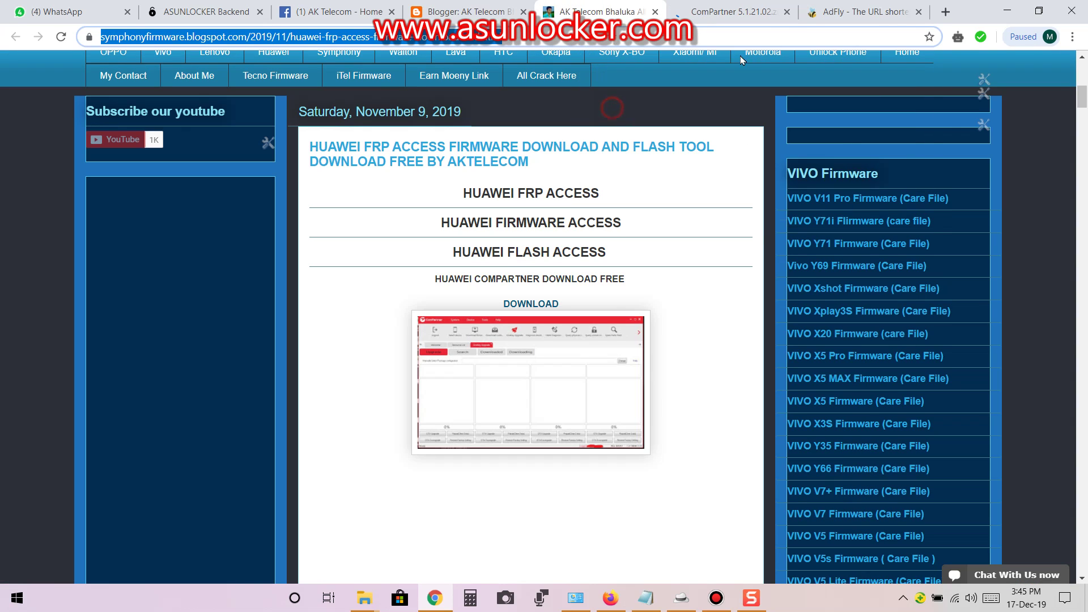
{"action": "left_click", "coordinate": [854, 6]}
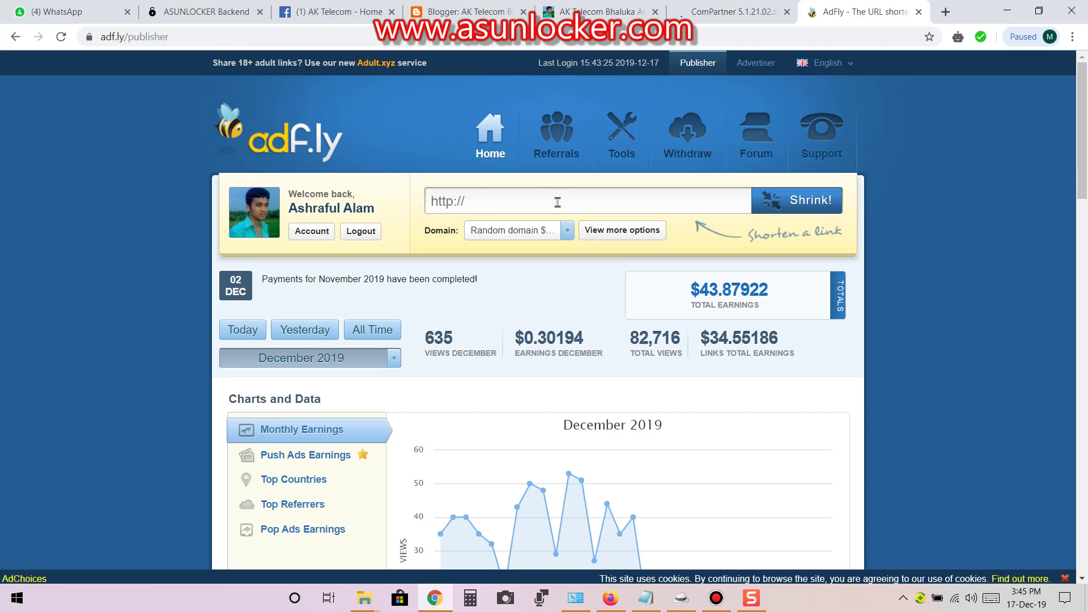
{"action": "key", "text": "ctrl+v"}
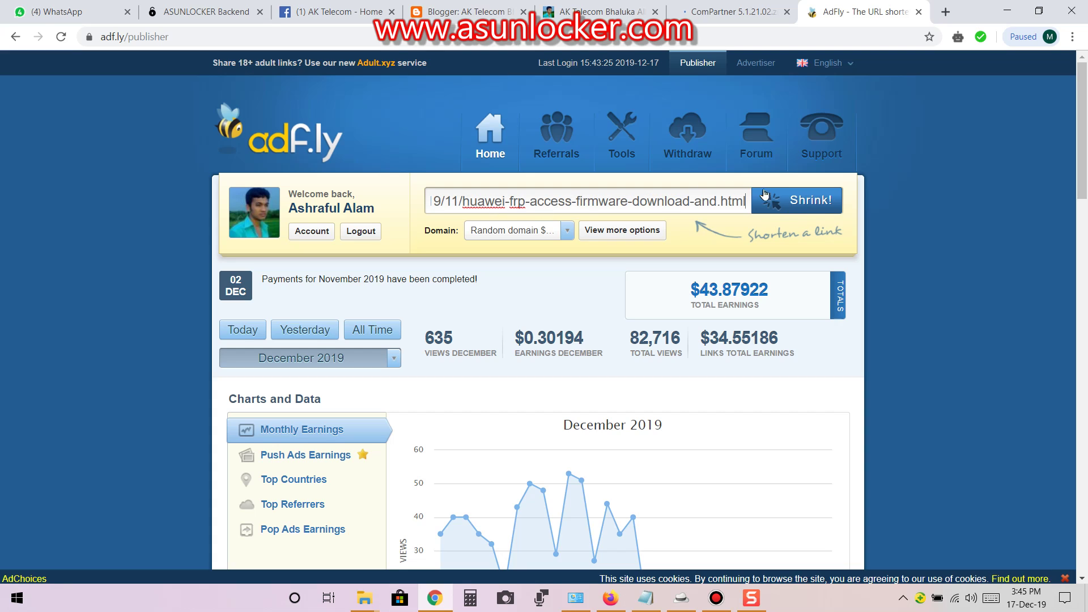
{"action": "left_click", "coordinate": [784, 198]}
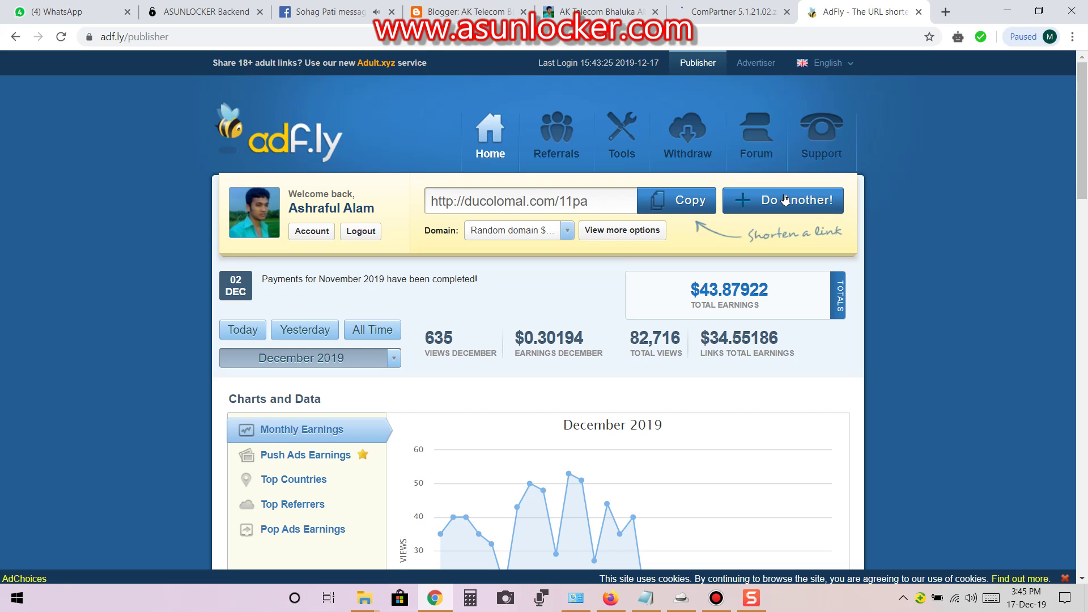
{"action": "left_click_drag", "start_coordinate": [597, 200], "coordinate": [412, 208]}
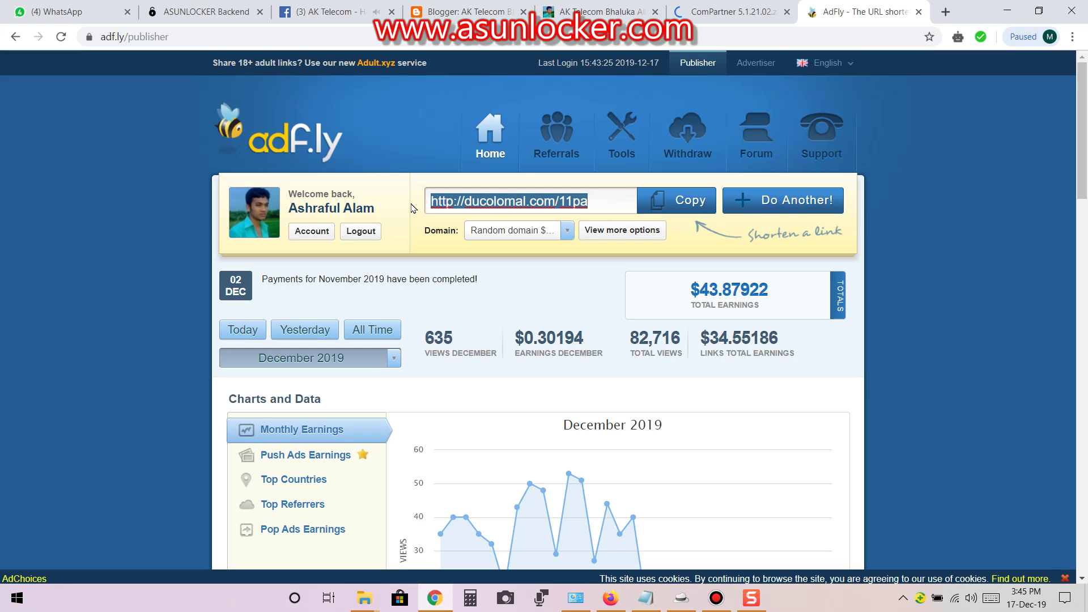
{"action": "left_click", "coordinate": [700, 202]}
- Write the line "huawei compartnet free download" in the body of the Blogger draft and start a new line
{"action": "left_click", "coordinate": [495, 5]}
{"action": "left_click", "coordinate": [448, 251]}
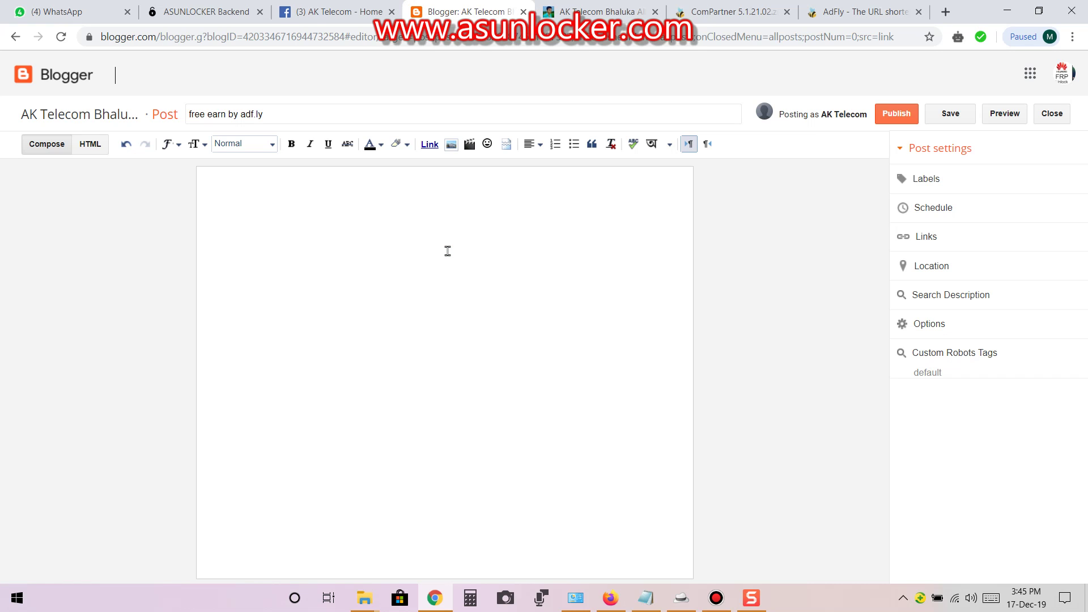
{"action": "type", "text": "huawei compart"}
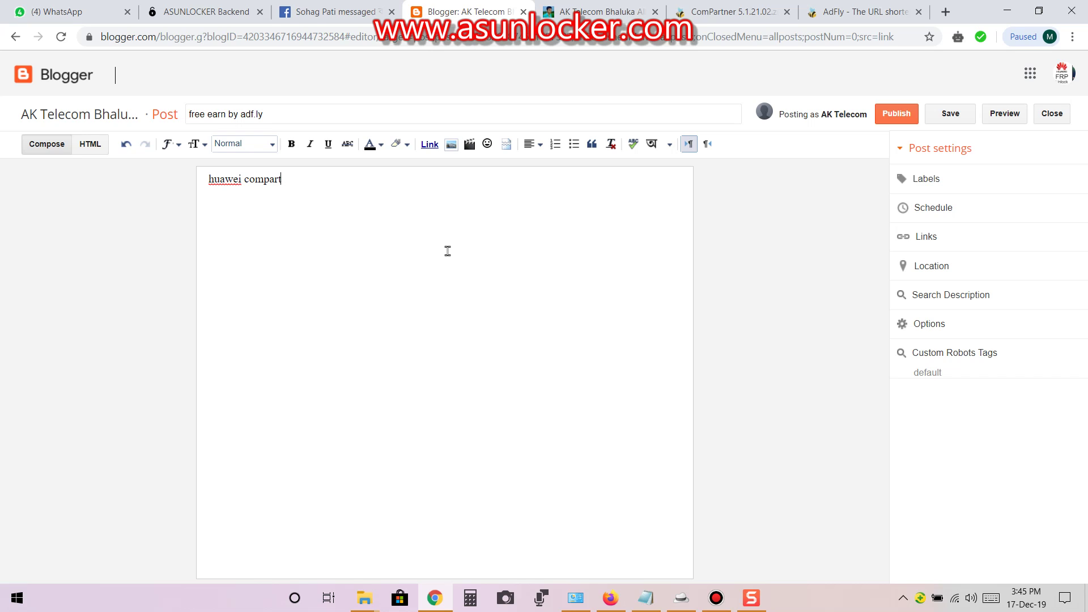
{"action": "type", "text": "net free download"}
{"action": "key", "text": "Return"}
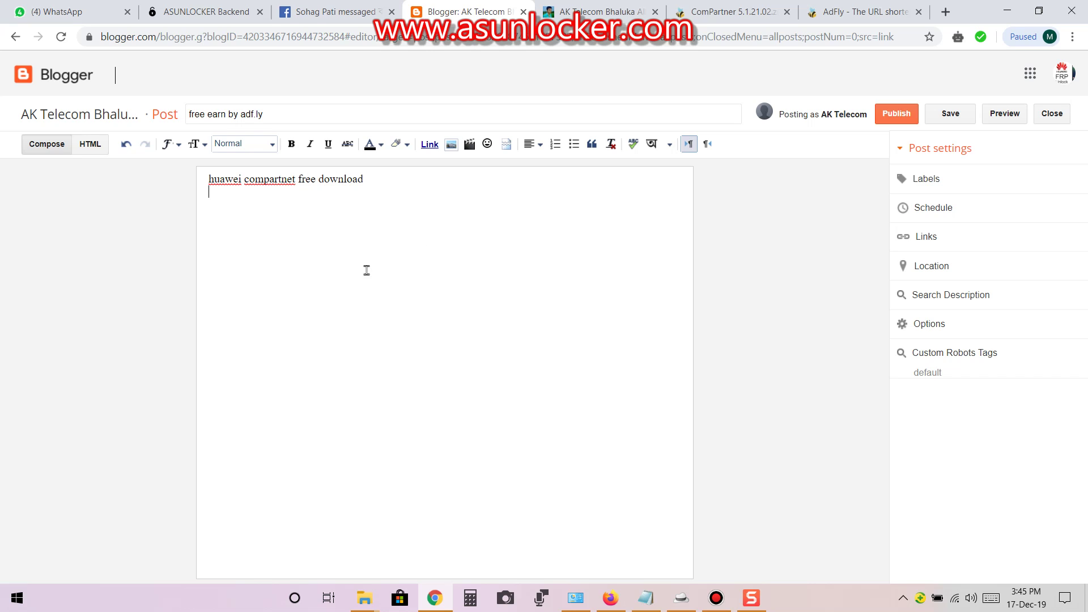
{"action": "left_click", "coordinate": [429, 145]}
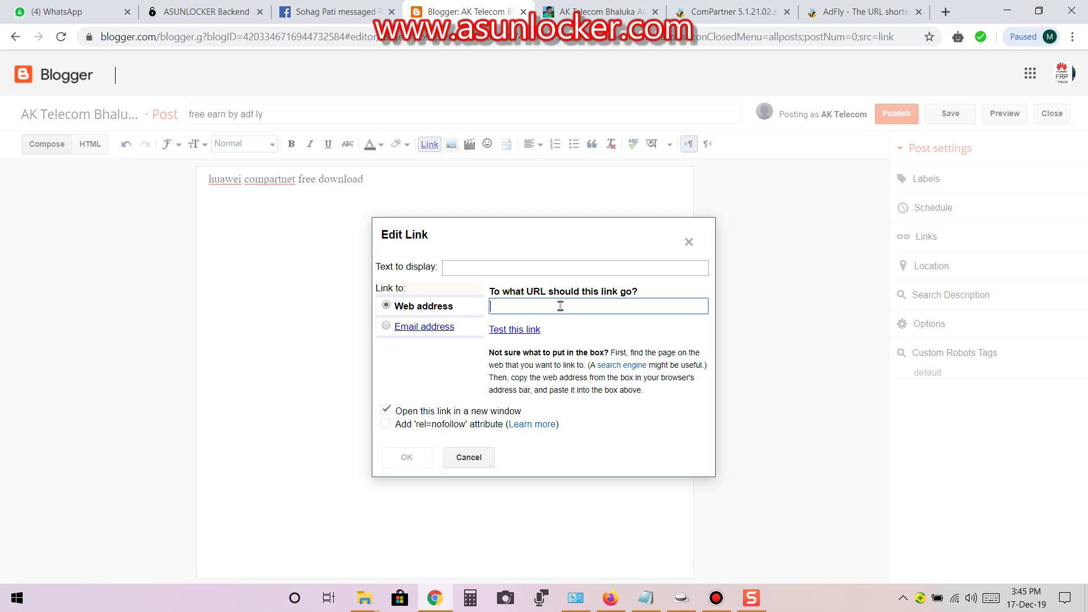
{"action": "left_click", "coordinate": [858, 12]}
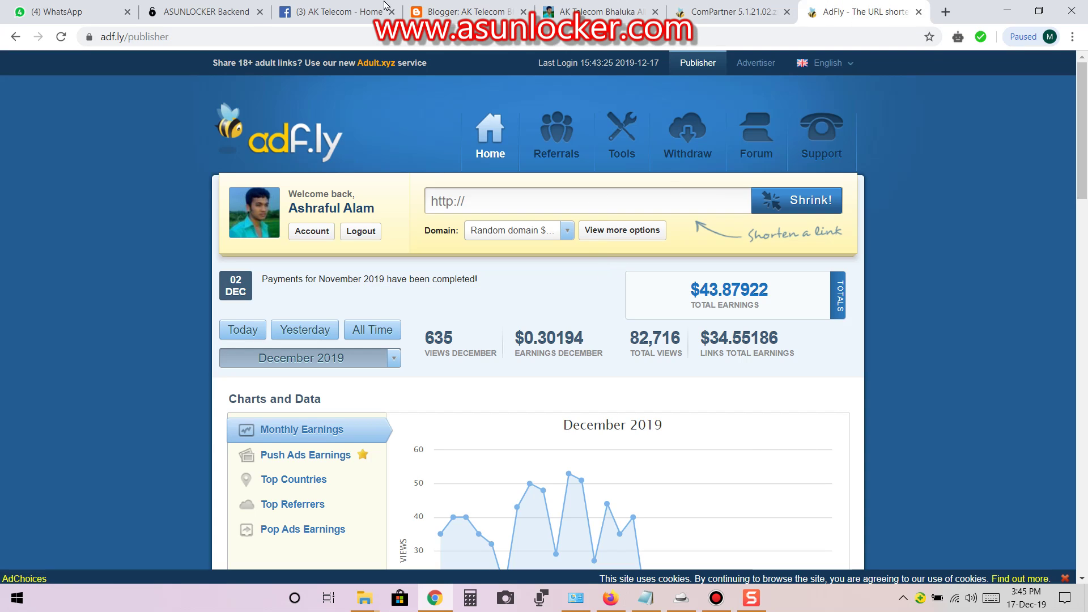
{"action": "left_click", "coordinate": [465, 12]}
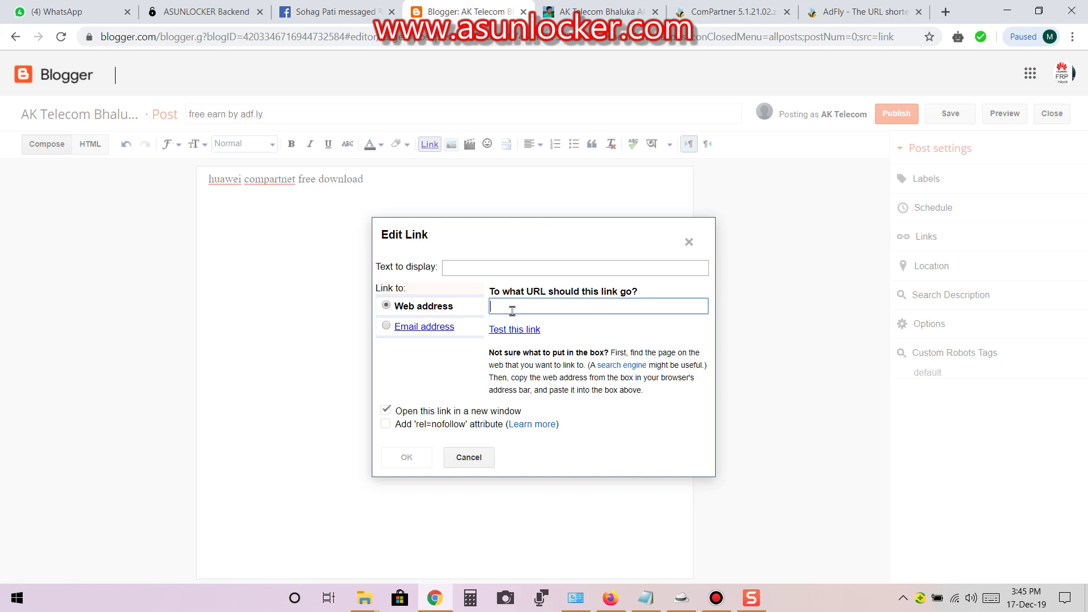
{"action": "key", "text": "ctrl+v"}
- Set the link's display text to "Download Free", add the 'rel=nofollow' attribute and insert the link
{"action": "left_click_drag", "start_coordinate": [585, 265], "coordinate": [447, 269]}
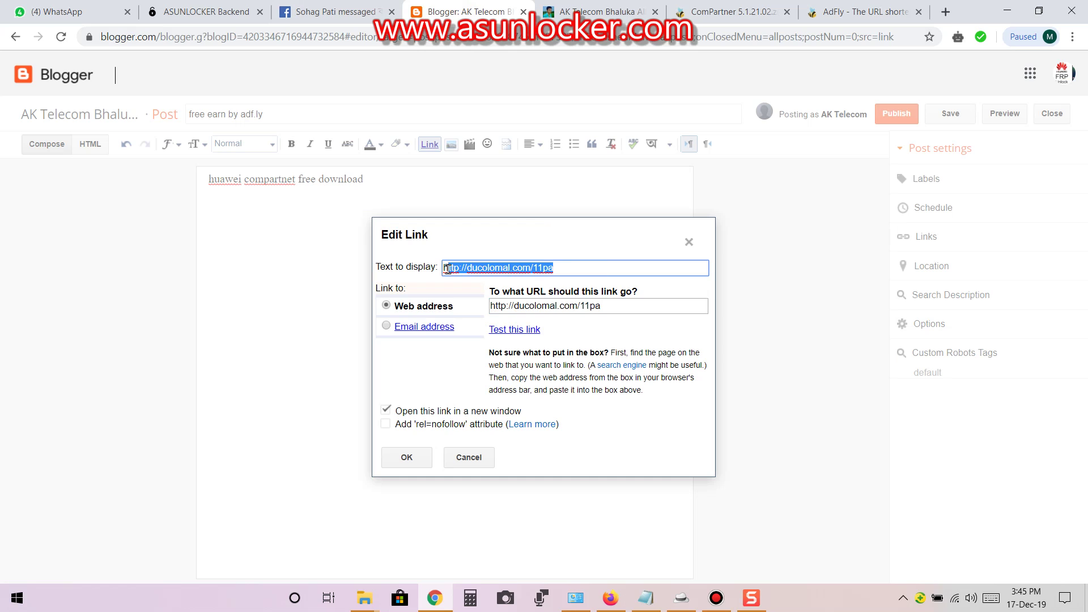
{"action": "type", "text": "Download Free"}
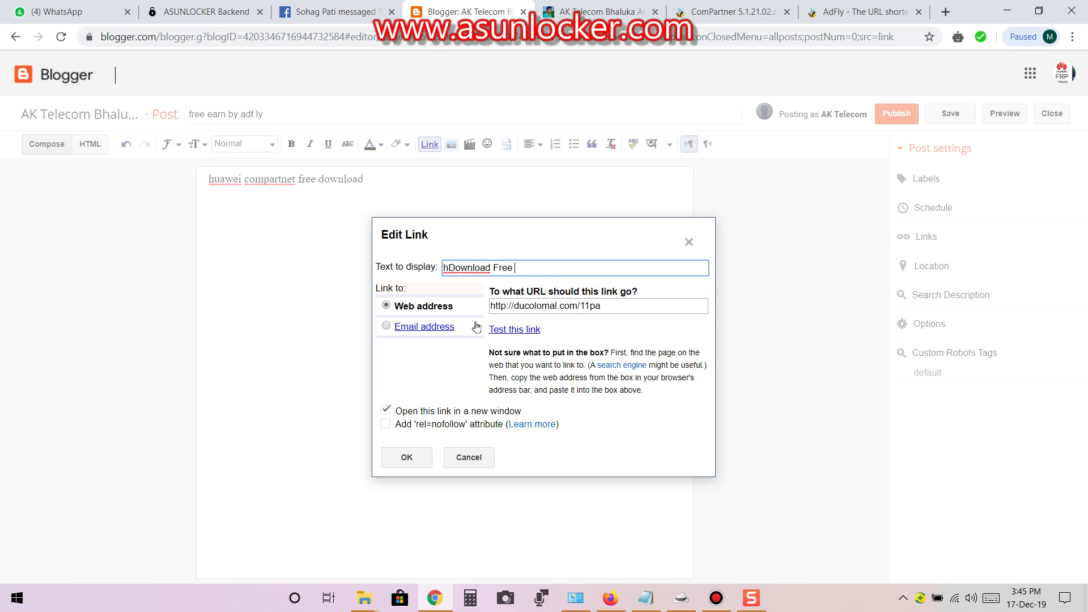
{"action": "left_click", "coordinate": [448, 267]}
{"action": "key", "text": "BackSpace"}
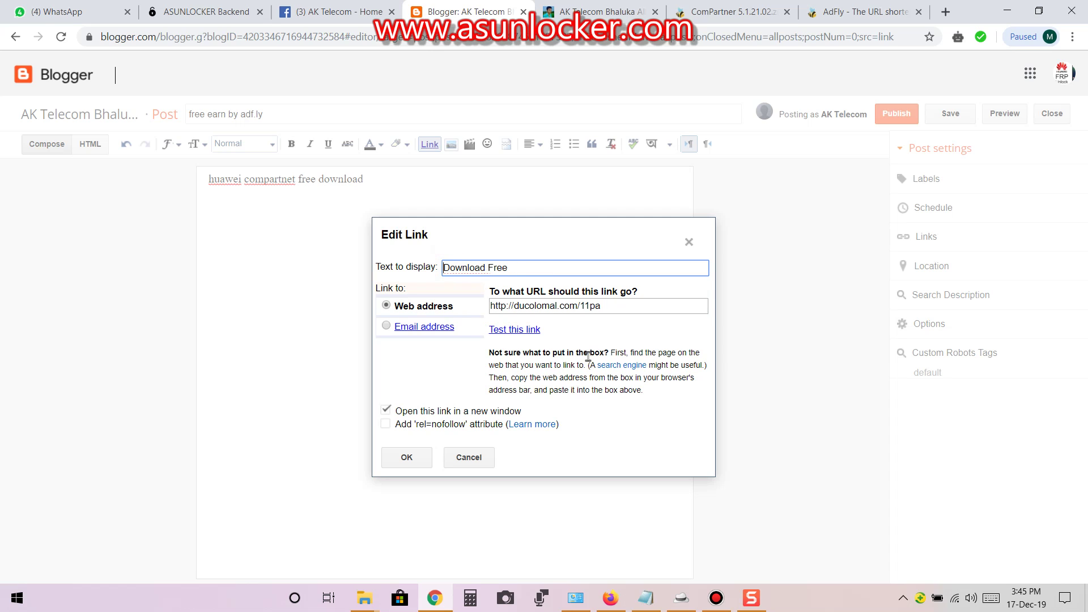
{"action": "left_click", "coordinate": [559, 267]}
{"action": "left_click", "coordinate": [386, 424]}
{"action": "left_click", "coordinate": [399, 455]}
- Format the description line and the "Download Free" link as Heading
{"action": "left_click_drag", "start_coordinate": [323, 197], "coordinate": [145, 211]}
{"action": "left_click_drag", "start_coordinate": [411, 201], "coordinate": [194, 184]}
{"action": "left_click", "coordinate": [248, 148]}
{"action": "left_click", "coordinate": [245, 163]}
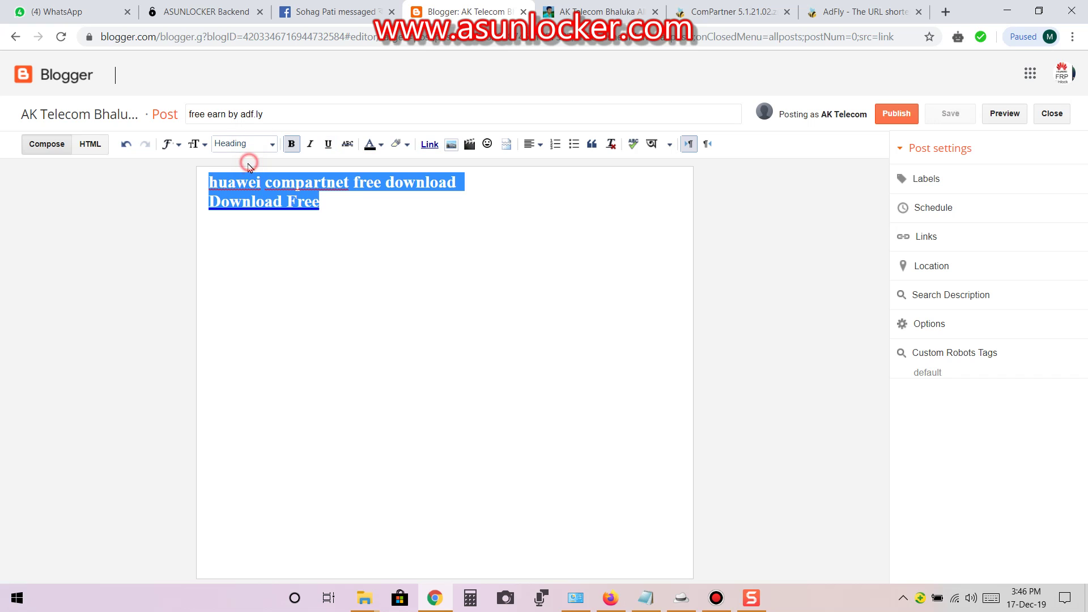
{"action": "left_click", "coordinate": [348, 203]}
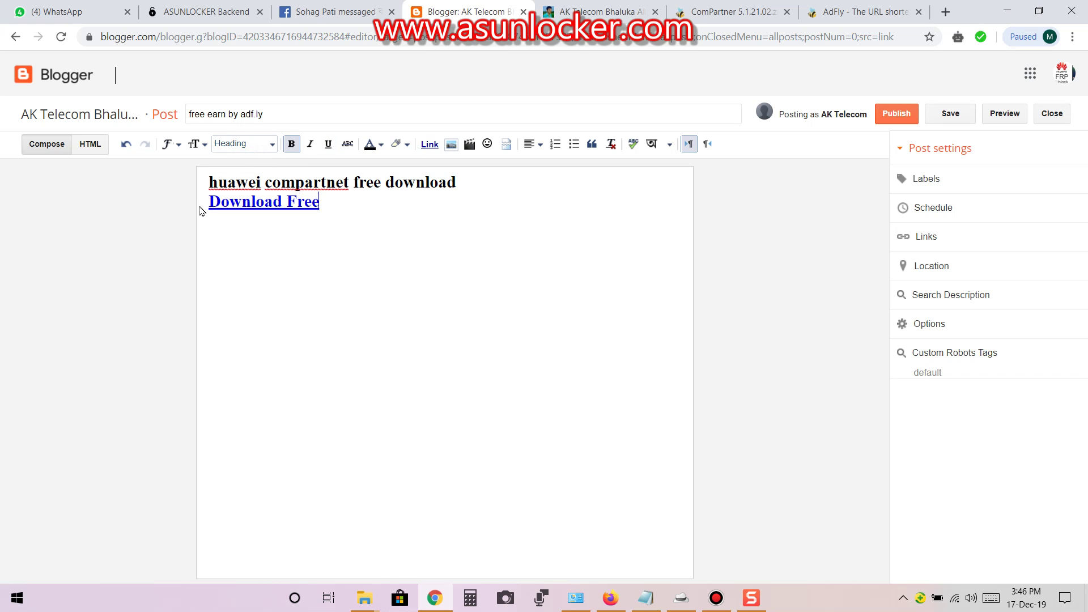
{"action": "left_click_drag", "start_coordinate": [198, 203], "coordinate": [347, 213]}
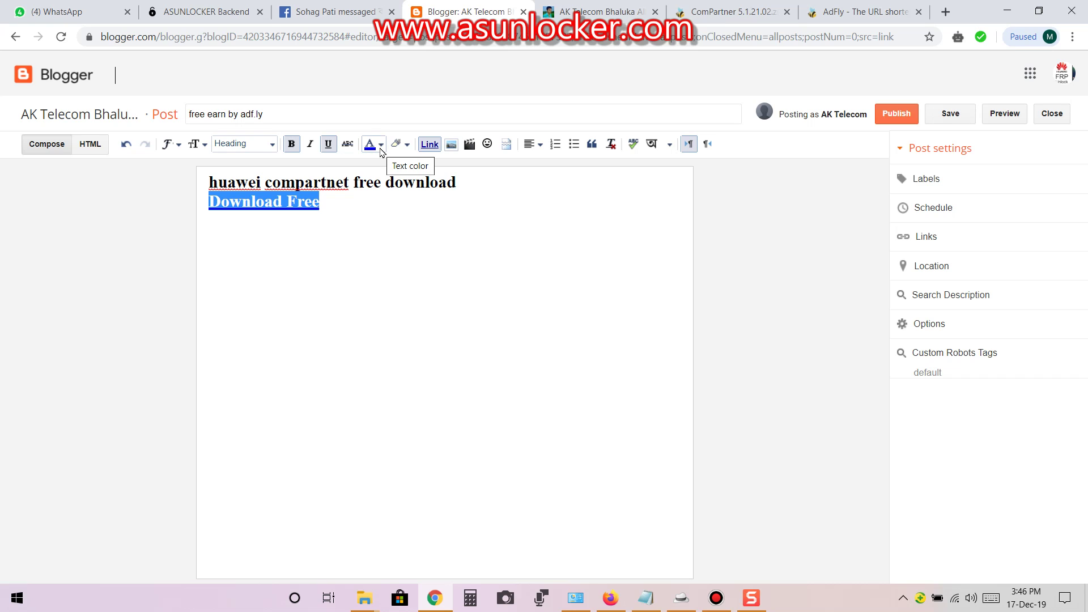
{"action": "left_click", "coordinate": [359, 221]}
{"action": "left_click", "coordinate": [205, 145]}
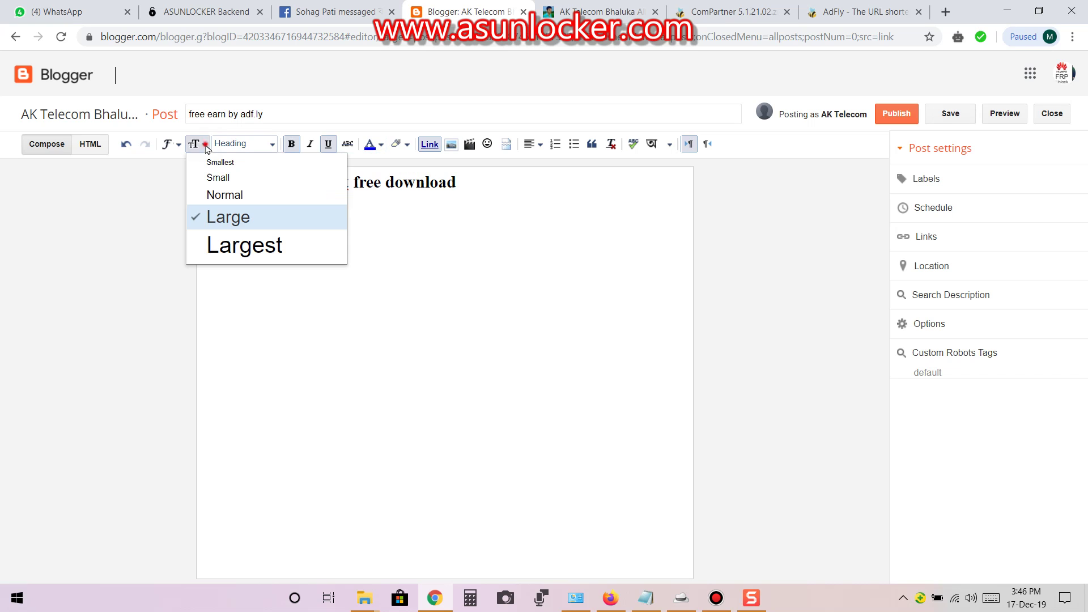
{"action": "left_click", "coordinate": [481, 223]}
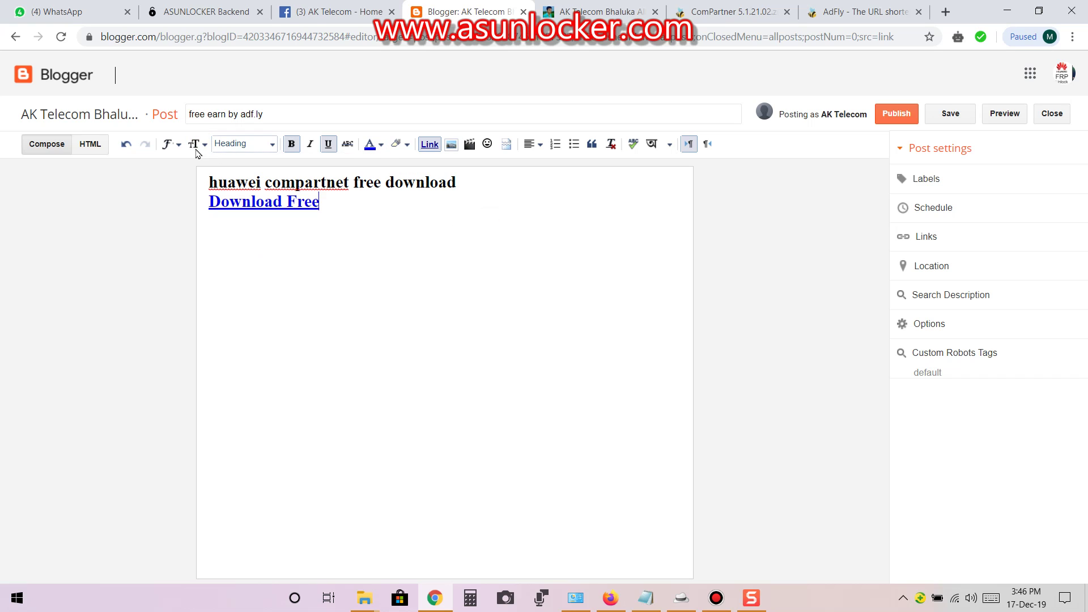
{"action": "left_click", "coordinate": [169, 145]}
{"action": "left_click", "coordinate": [208, 145]}
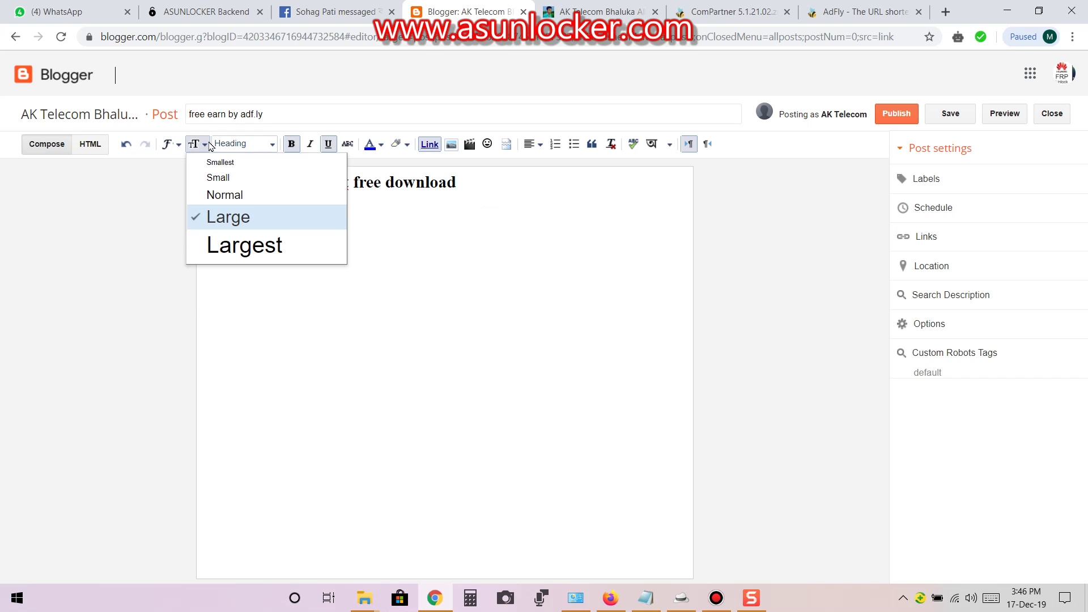
{"action": "left_click", "coordinate": [537, 213]}
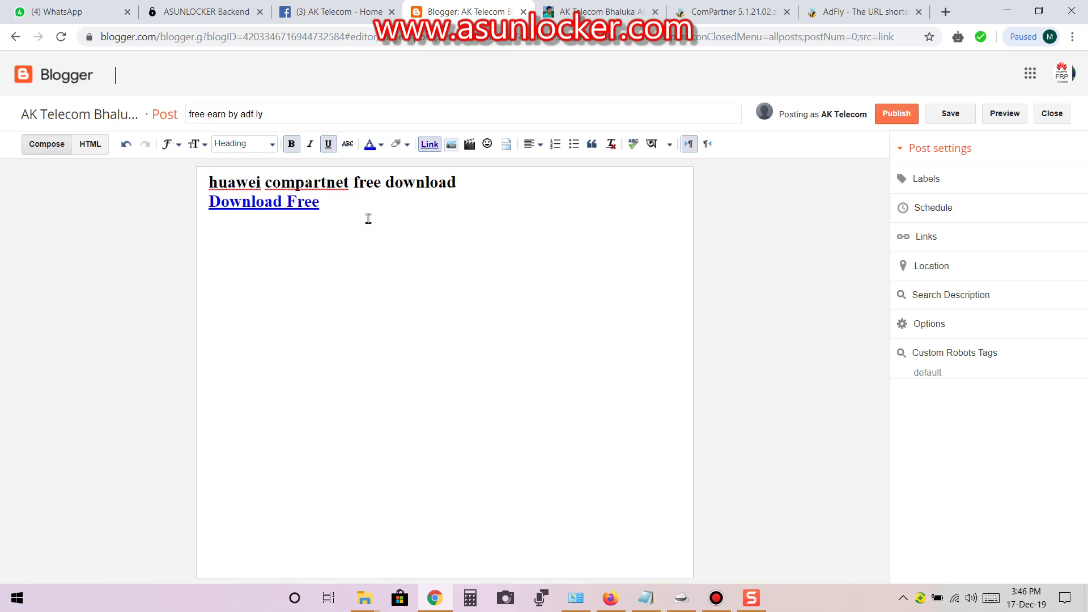
{"action": "key", "text": "ctrl+a"}
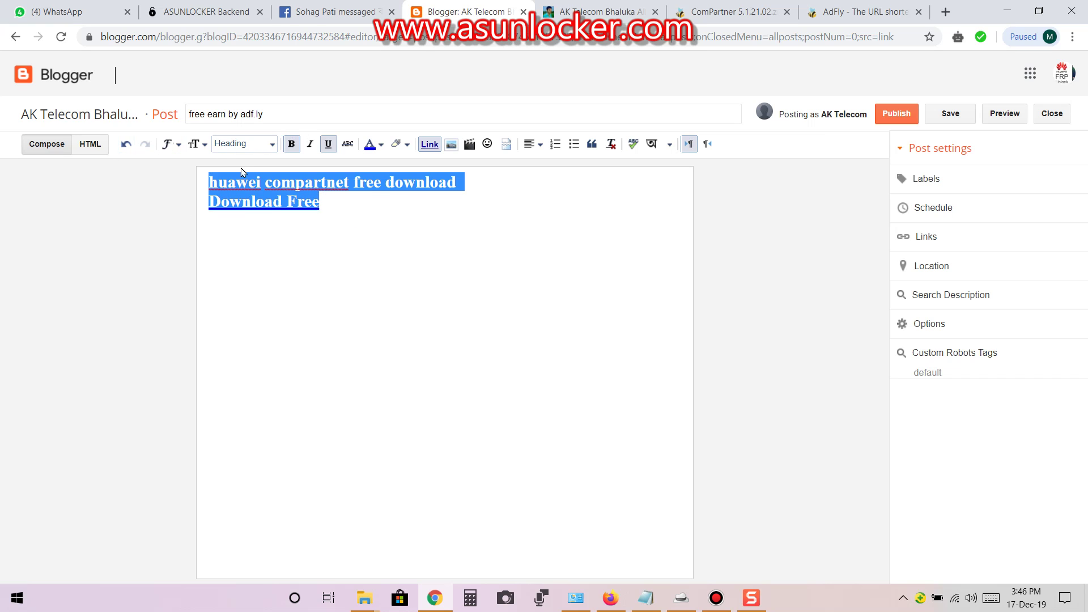
{"action": "left_click", "coordinate": [410, 253]}
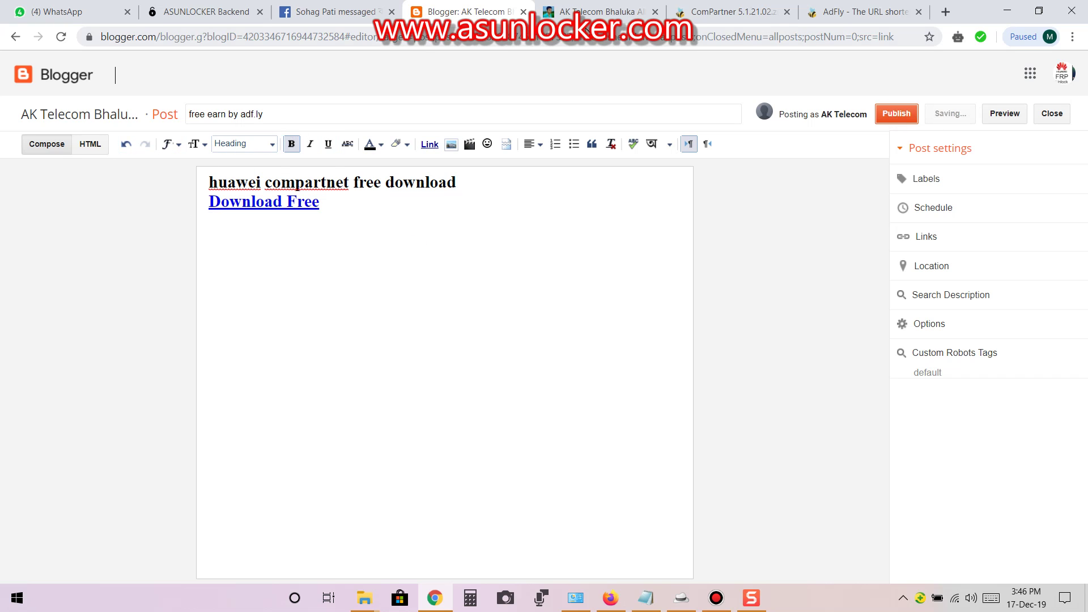
- Publish the "free earn by adf.ly" post and open its public page on the blog
{"action": "left_click", "coordinate": [330, 6]}
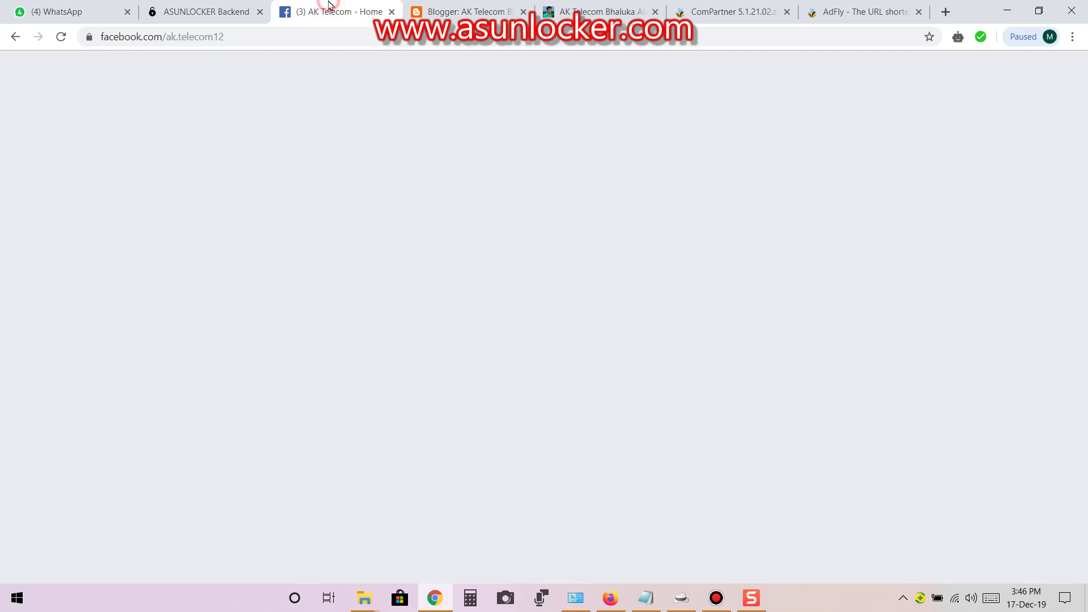
{"action": "left_click", "coordinate": [458, 13]}
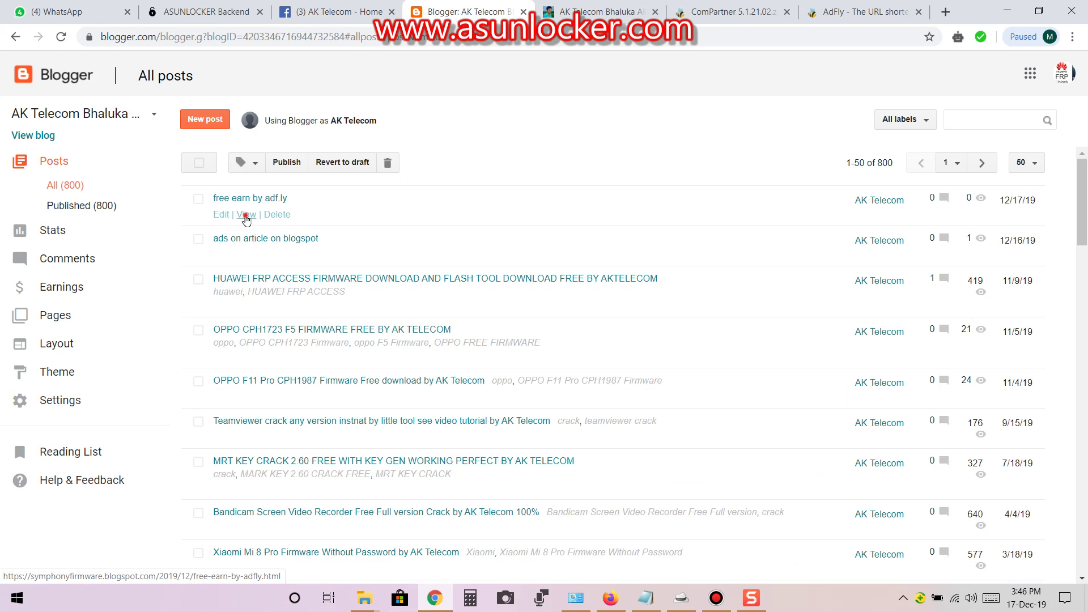
{"action": "left_click", "coordinate": [246, 219]}
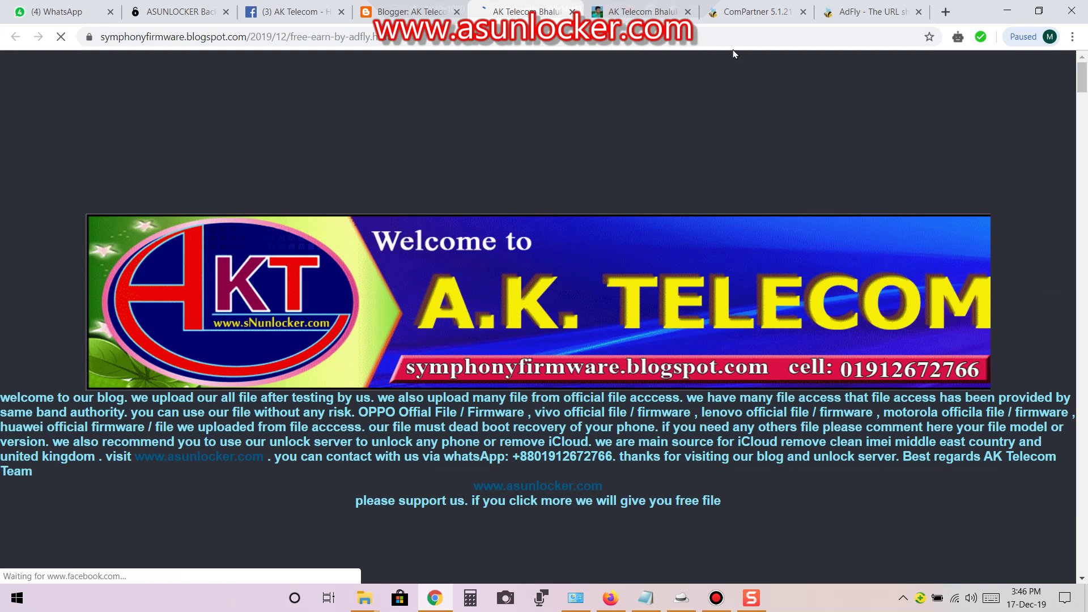
- Get past the AdFly ad page of the ComPartner short link by allowing its notification requests and dismissing the blank pop-up window
{"action": "left_click", "coordinate": [754, 14]}
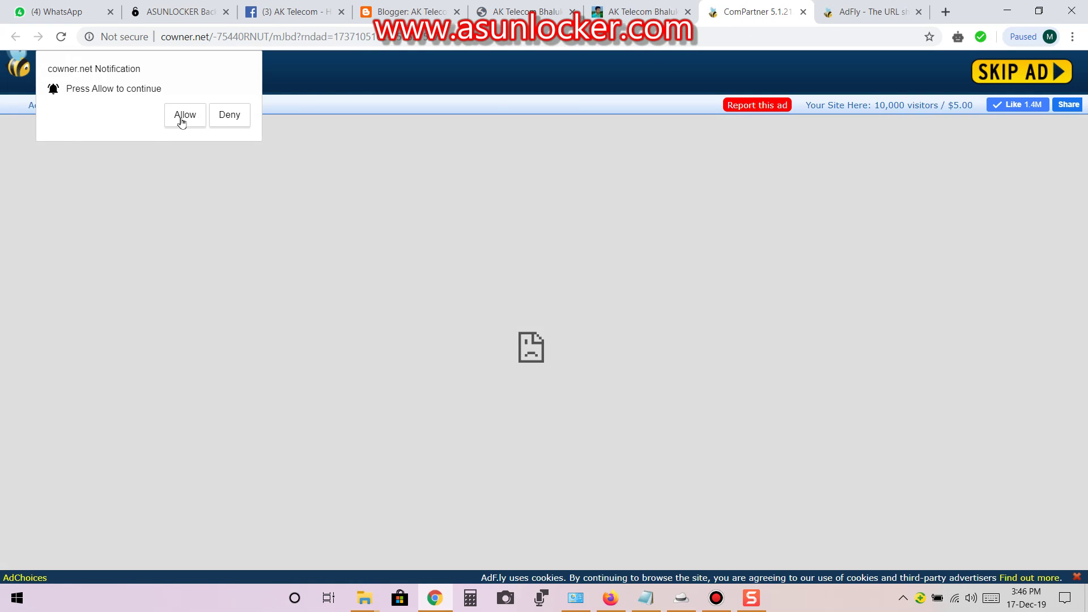
{"action": "left_click", "coordinate": [183, 115]}
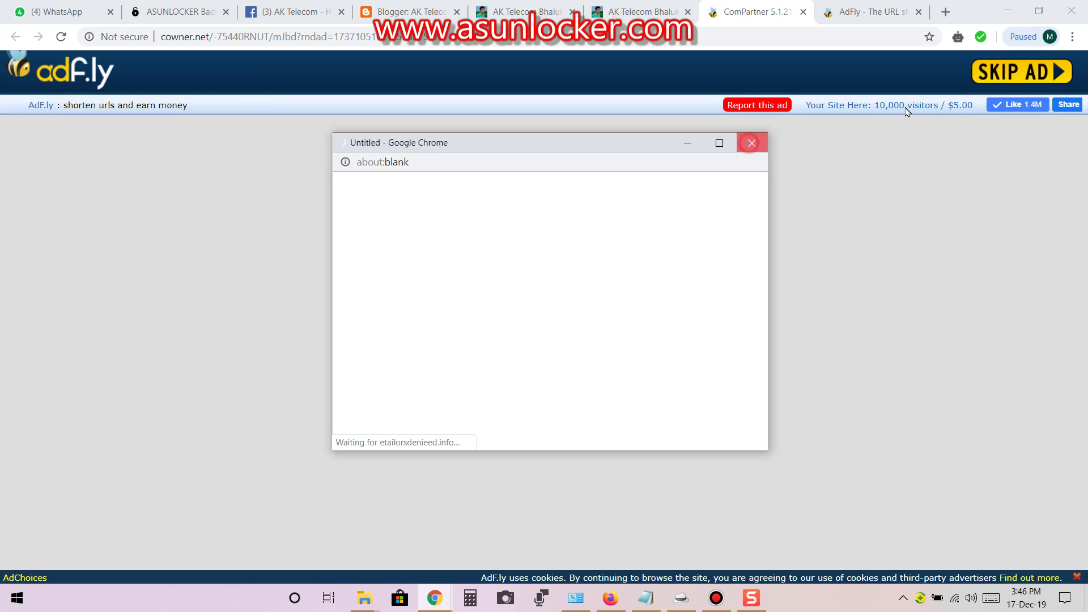
{"action": "left_click", "coordinate": [752, 144]}
{"action": "left_click", "coordinate": [620, 139]}
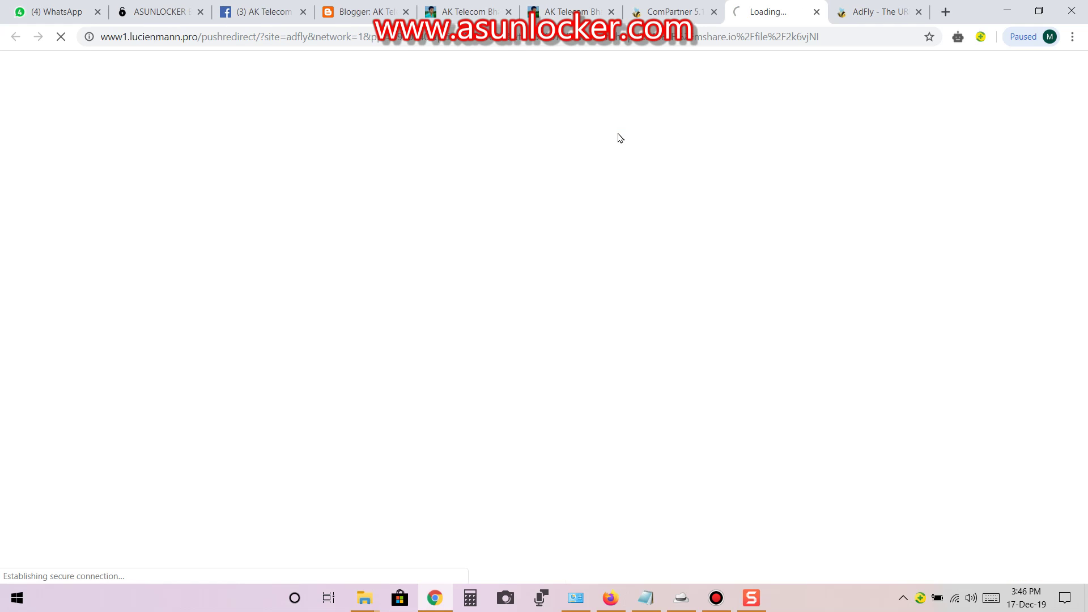
{"action": "left_click", "coordinate": [697, 12]}
{"action": "left_click", "coordinate": [748, 11]}
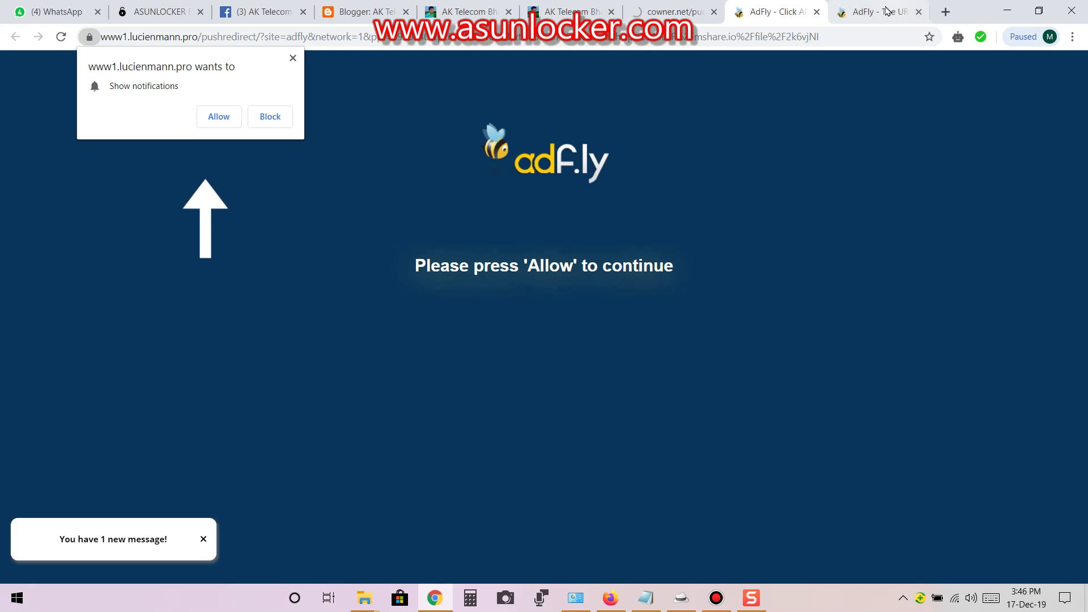
{"action": "left_click", "coordinate": [219, 117]}
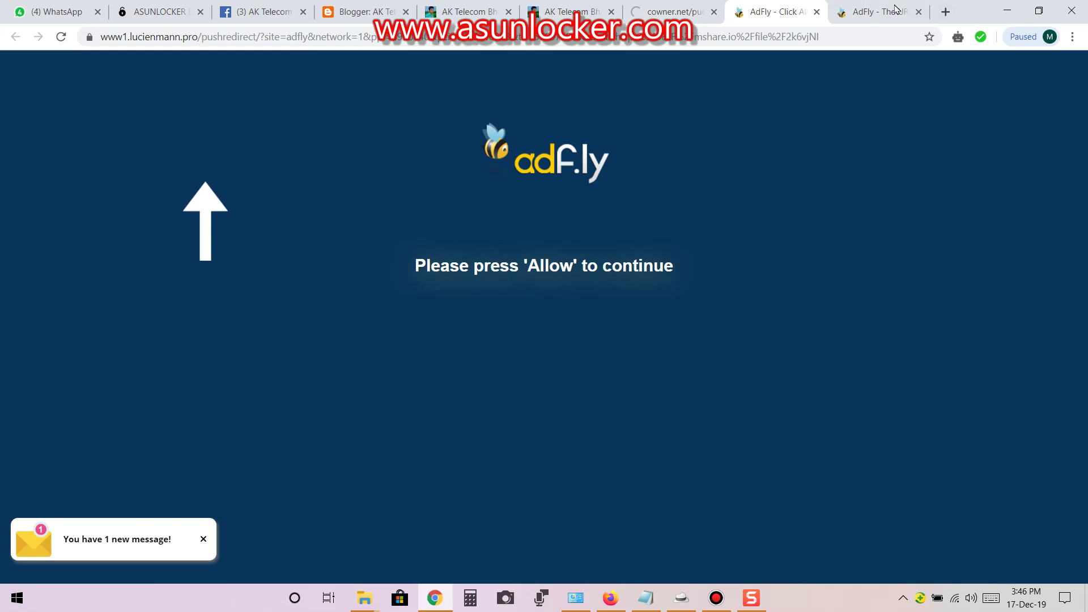
- Examine the total earnings and links total earnings on the AdFly dashboard and request the Withdraw page
{"action": "scroll", "coordinate": [624, 328], "scroll_direction": "down", "scroll_amount": 1}
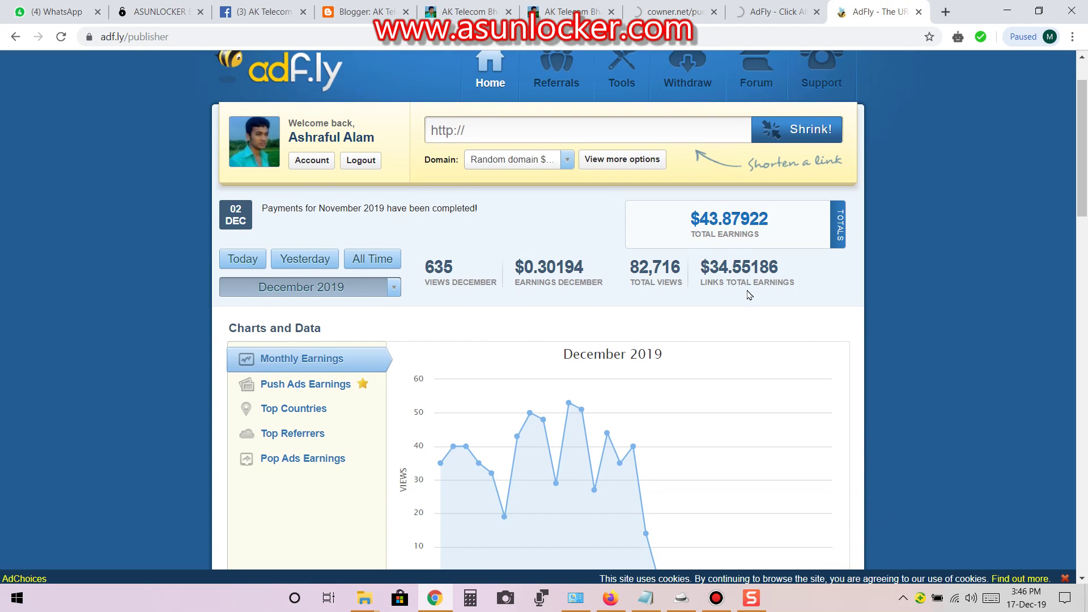
{"action": "left_click_drag", "start_coordinate": [704, 270], "coordinate": [749, 230]}
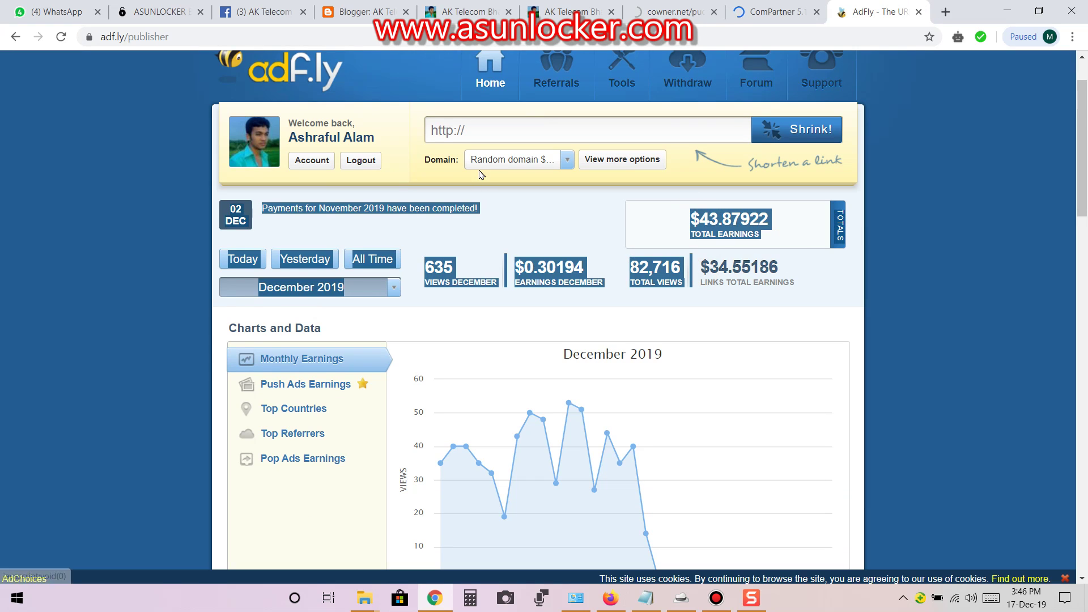
{"action": "left_click", "coordinate": [419, 241]}
{"action": "scroll", "coordinate": [708, 108], "scroll_direction": "up", "scroll_amount": 1}
{"action": "left_click", "coordinate": [692, 149]}
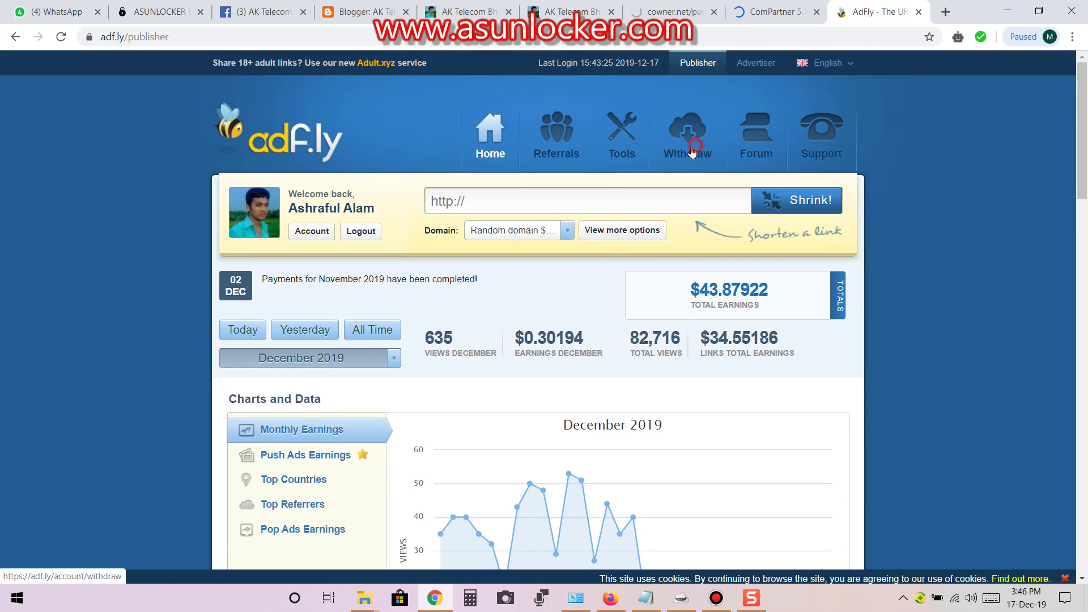
- Check the ComPartner 5.1.21.02.zip download page reached through the short link and close the leftover advertising tab
{"action": "left_click", "coordinate": [753, 11]}
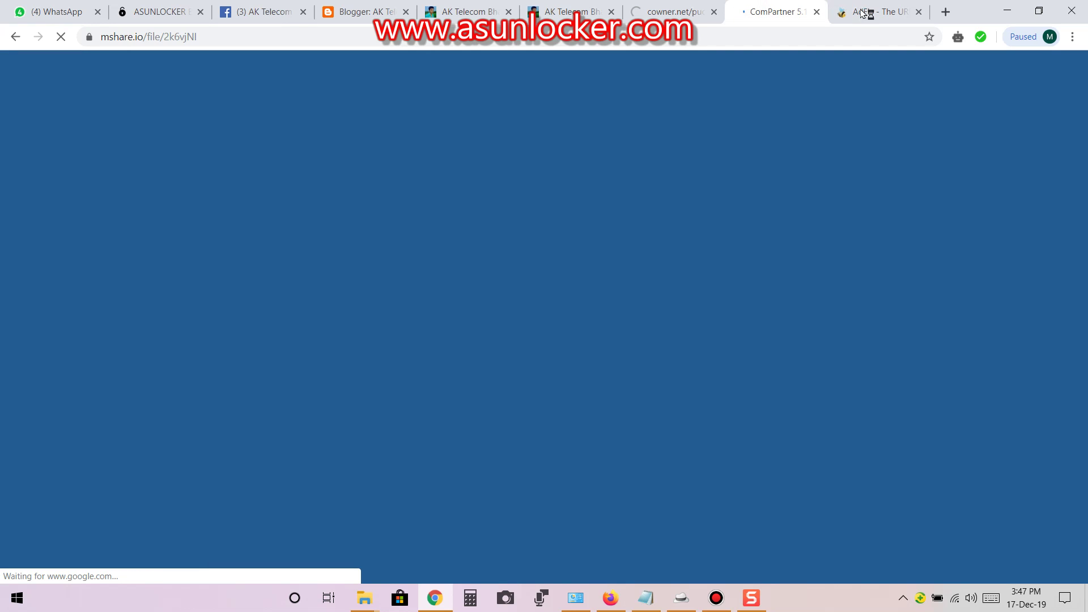
{"action": "key", "text": "ctrl+Tab"}
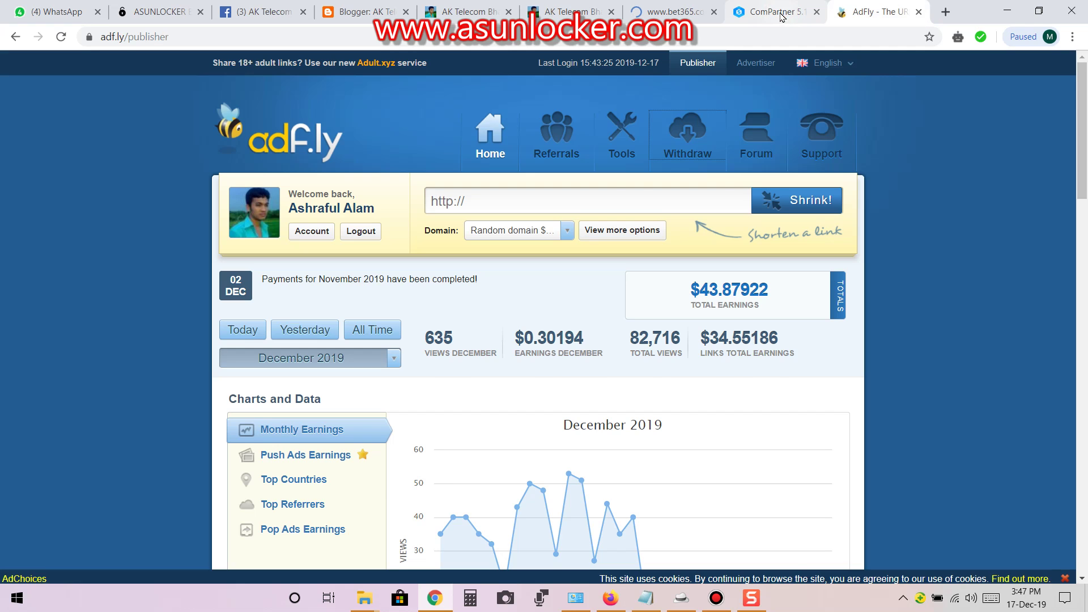
{"action": "left_click", "coordinate": [781, 12]}
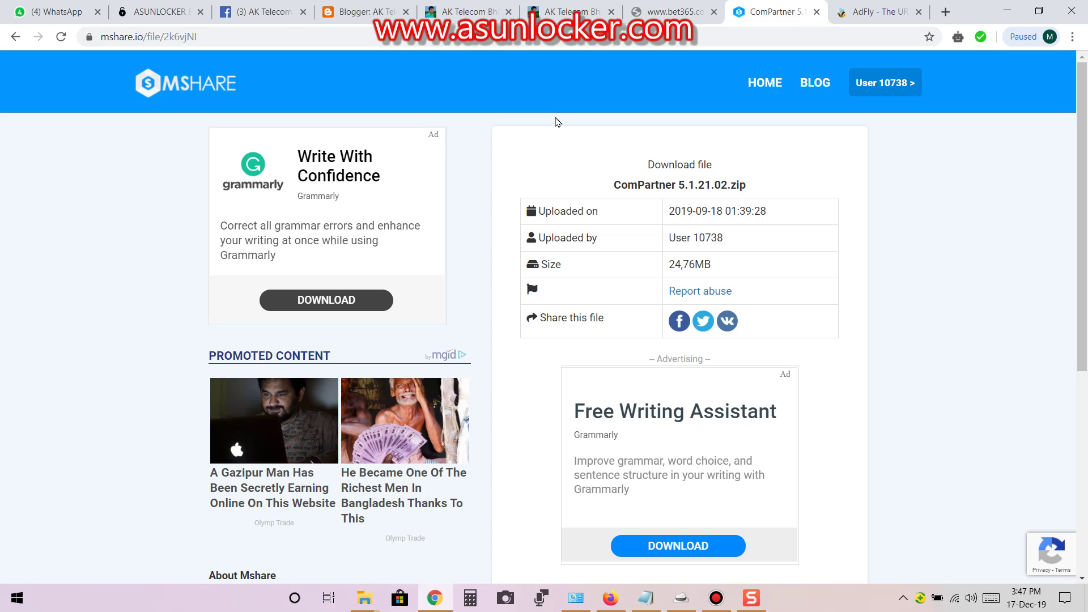
{"action": "left_click", "coordinate": [714, 12]}
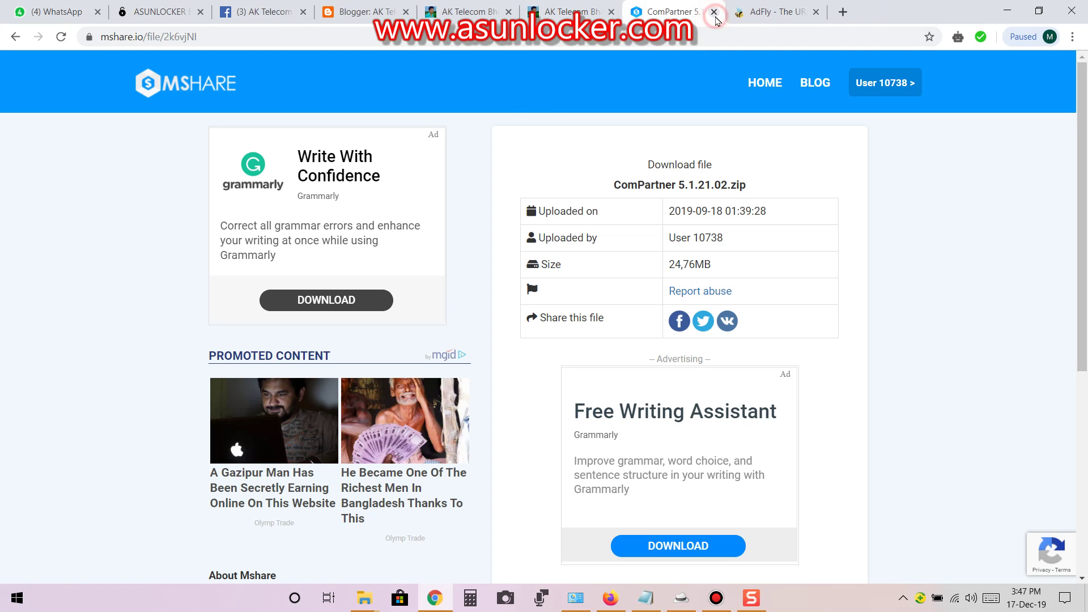
- Return to the AdFly publisher dashboard and open its Withdraw page
{"action": "left_click", "coordinate": [771, 17]}
{"action": "left_click", "coordinate": [513, 198]}
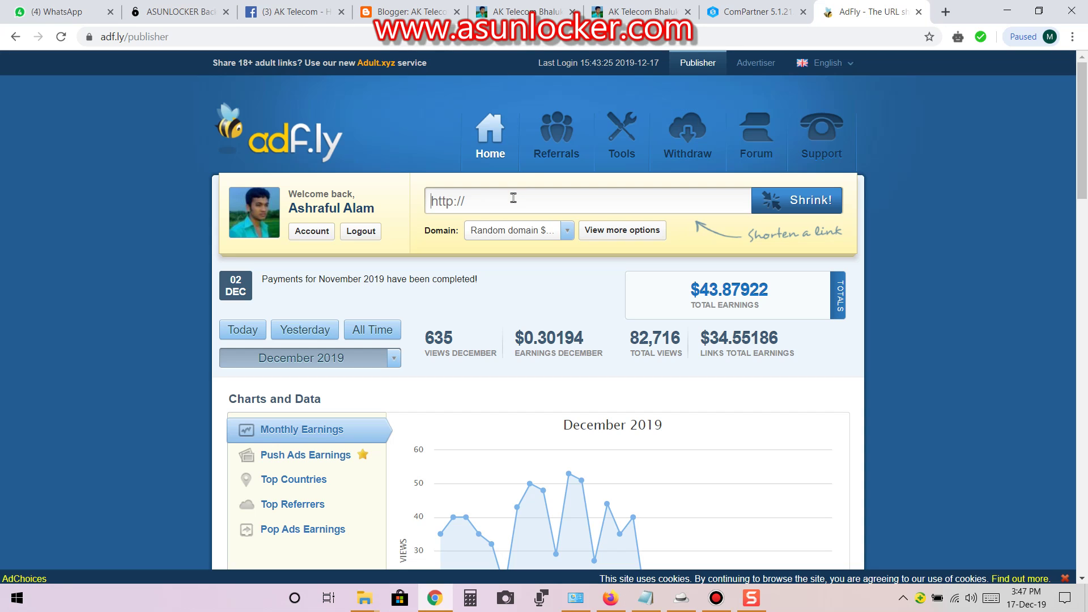
{"action": "scroll", "coordinate": [516, 198], "scroll_direction": "down", "scroll_amount": 4}
{"action": "scroll", "coordinate": [515, 198], "scroll_direction": "up", "scroll_amount": 4}
{"action": "left_click", "coordinate": [677, 163]}
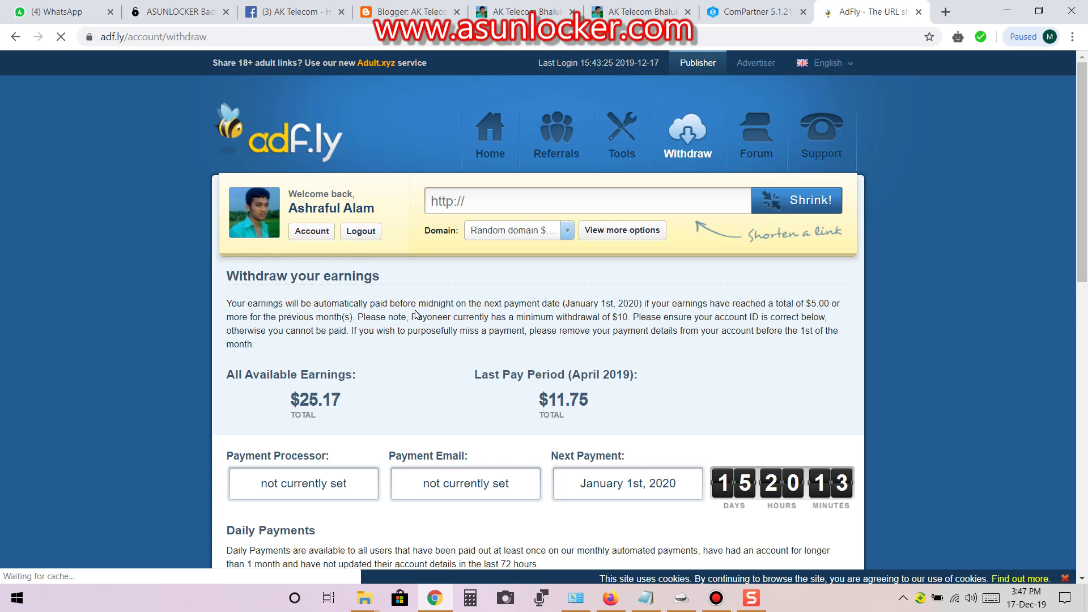
- Look through the payment details and Daily Payments Requirements on the Withdraw page
{"action": "scroll", "coordinate": [416, 315], "scroll_direction": "down", "scroll_amount": 5}
{"action": "scroll", "coordinate": [416, 315], "scroll_direction": "up", "scroll_amount": 5}
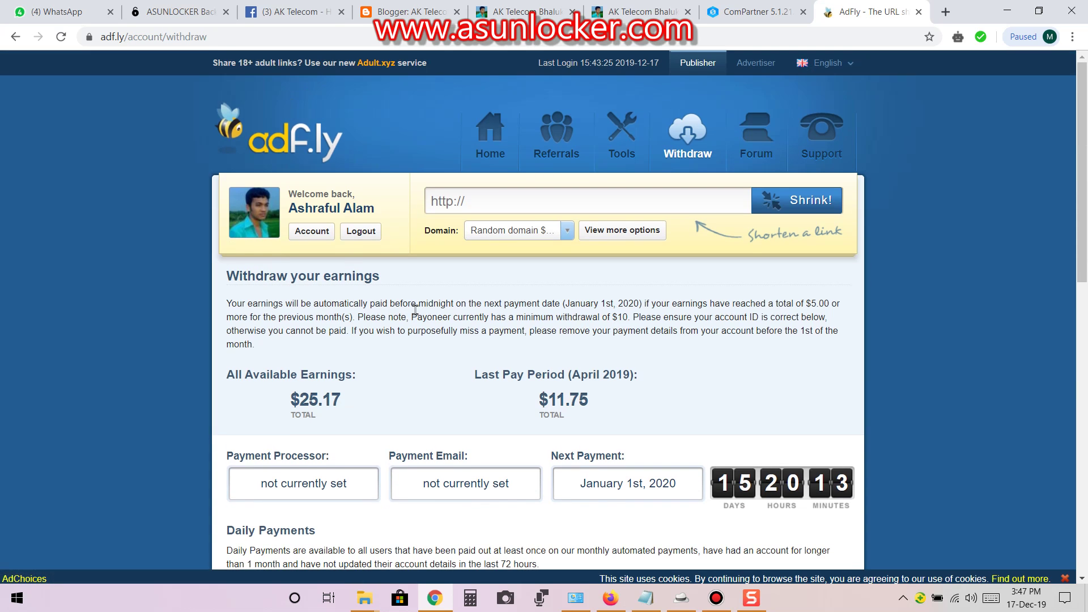
{"action": "scroll", "coordinate": [416, 315], "scroll_direction": "down", "scroll_amount": 9}
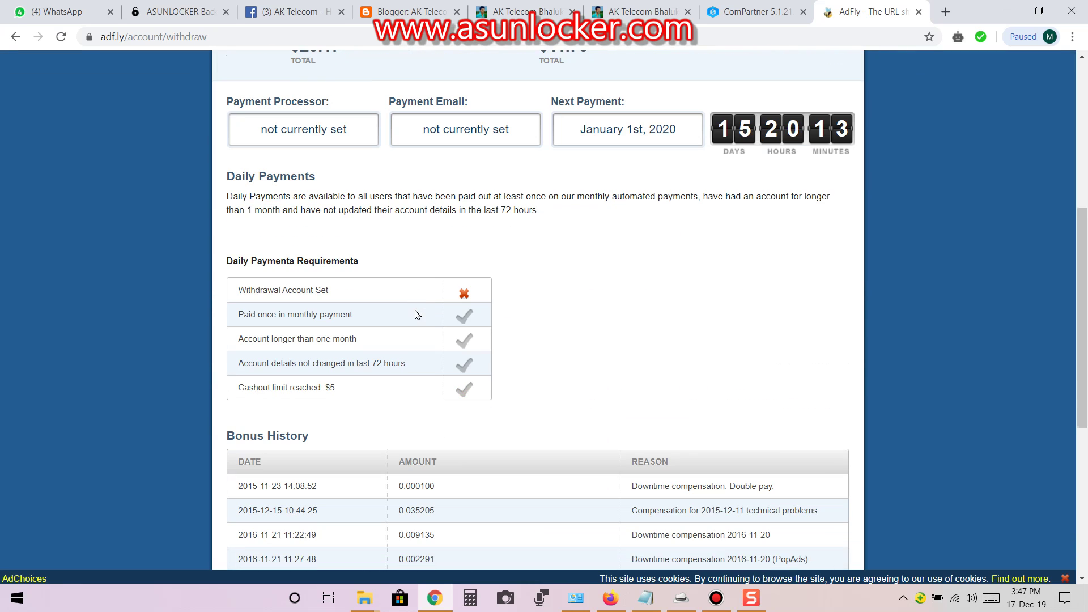
{"action": "scroll", "coordinate": [417, 316], "scroll_direction": "up", "scroll_amount": 9}
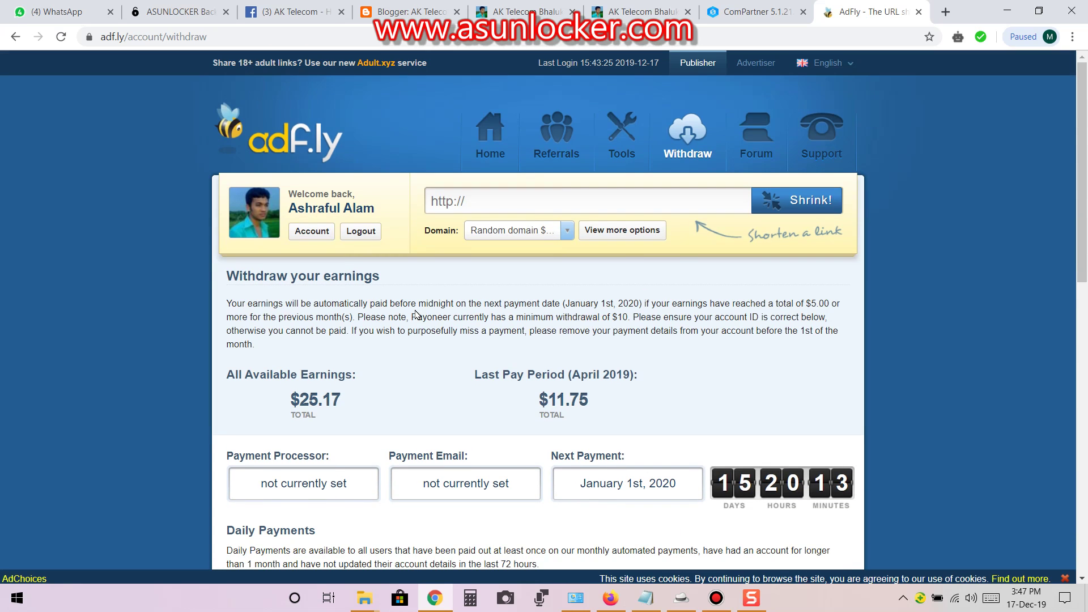
- Examine the All Available Earnings and Last Pay Period totals on the Withdraw page
{"action": "triple_click", "coordinate": [278, 408]}
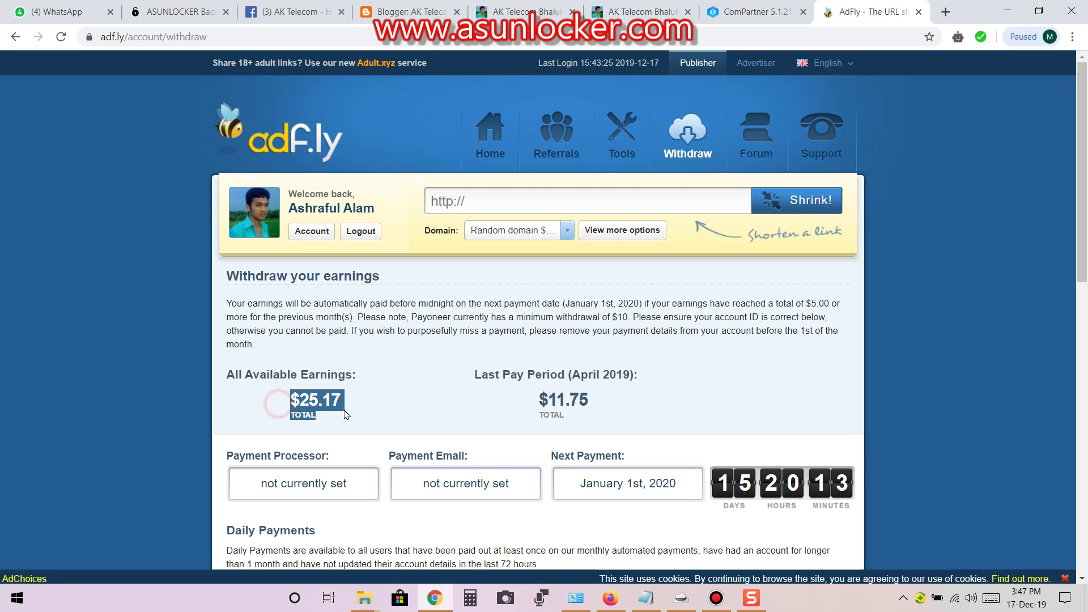
{"action": "left_click", "coordinate": [384, 412]}
{"action": "scroll", "coordinate": [384, 412], "scroll_direction": "down", "scroll_amount": 1}
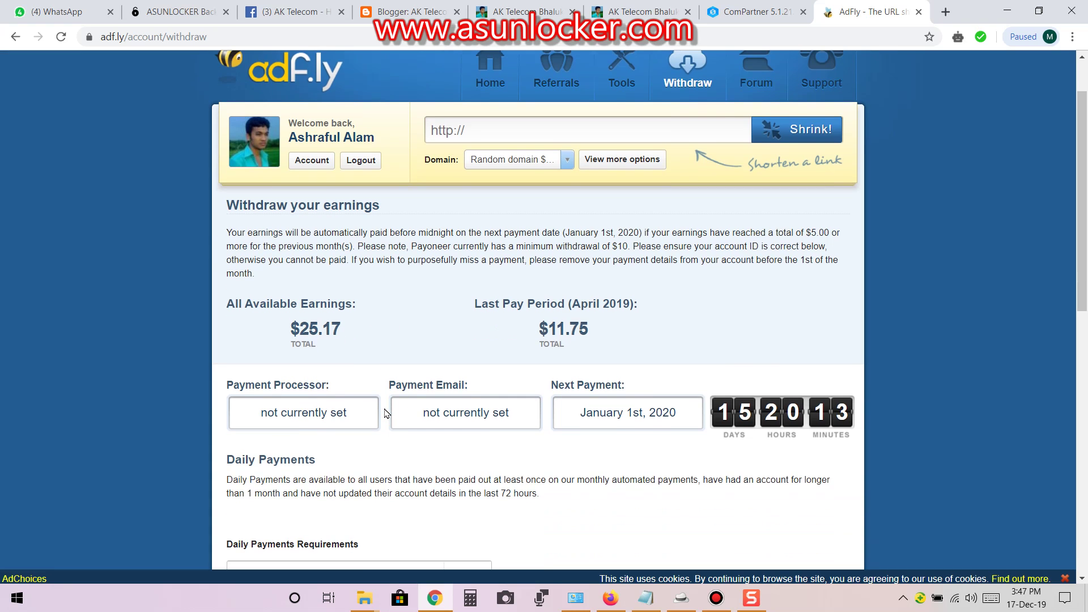
{"action": "scroll", "coordinate": [384, 413], "scroll_direction": "up", "scroll_amount": 1}
{"action": "triple_click", "coordinate": [273, 400]}
{"action": "left_click", "coordinate": [401, 393]}
{"action": "double_click", "coordinate": [327, 399]}
{"action": "left_click", "coordinate": [418, 408]}
{"action": "left_click_drag", "start_coordinate": [472, 374], "coordinate": [607, 405]}
{"action": "left_click", "coordinate": [606, 403]}
{"action": "triple_click", "coordinate": [604, 397]}
{"action": "left_click", "coordinate": [454, 397]}
{"action": "left_click", "coordinate": [385, 405]}
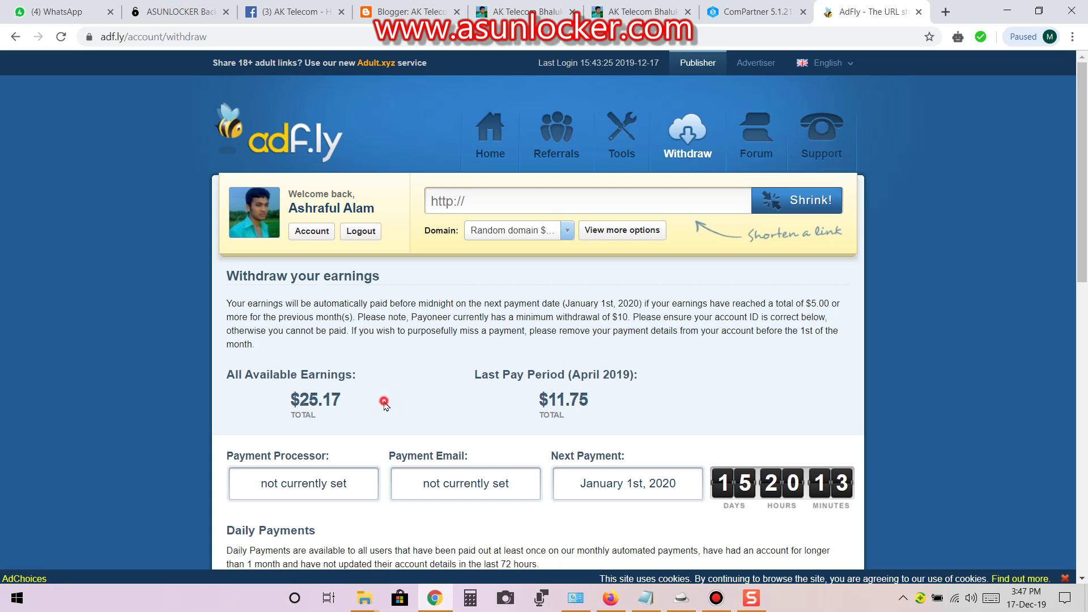
- Examine the receiving accounts in the Withdrawal History, then return to the available earnings total
{"action": "scroll", "coordinate": [385, 405], "scroll_direction": "down", "scroll_amount": 10}
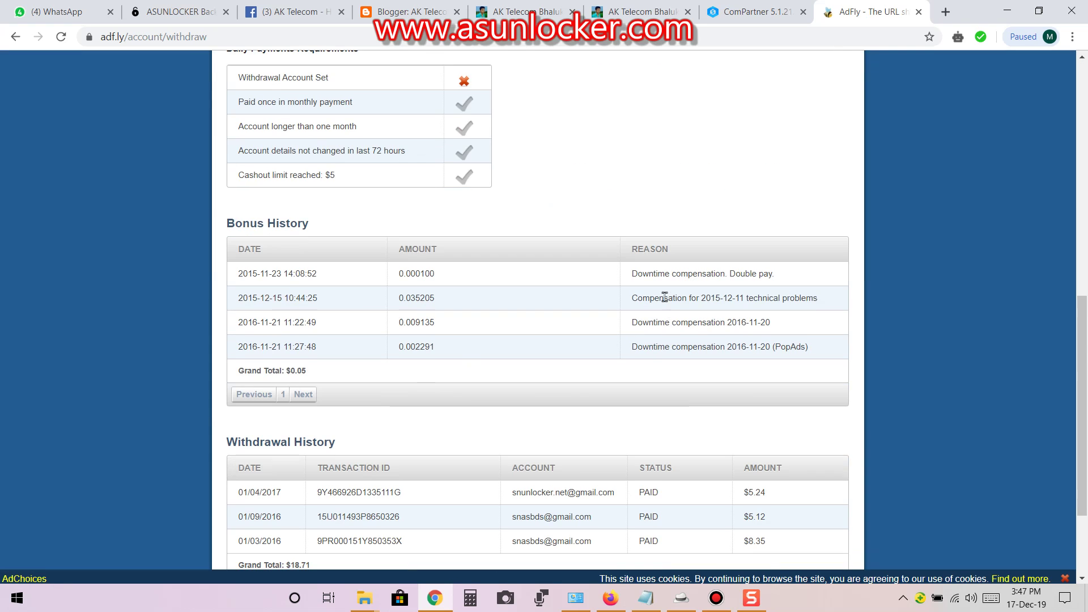
{"action": "scroll", "coordinate": [513, 354], "scroll_direction": "down", "scroll_amount": 3}
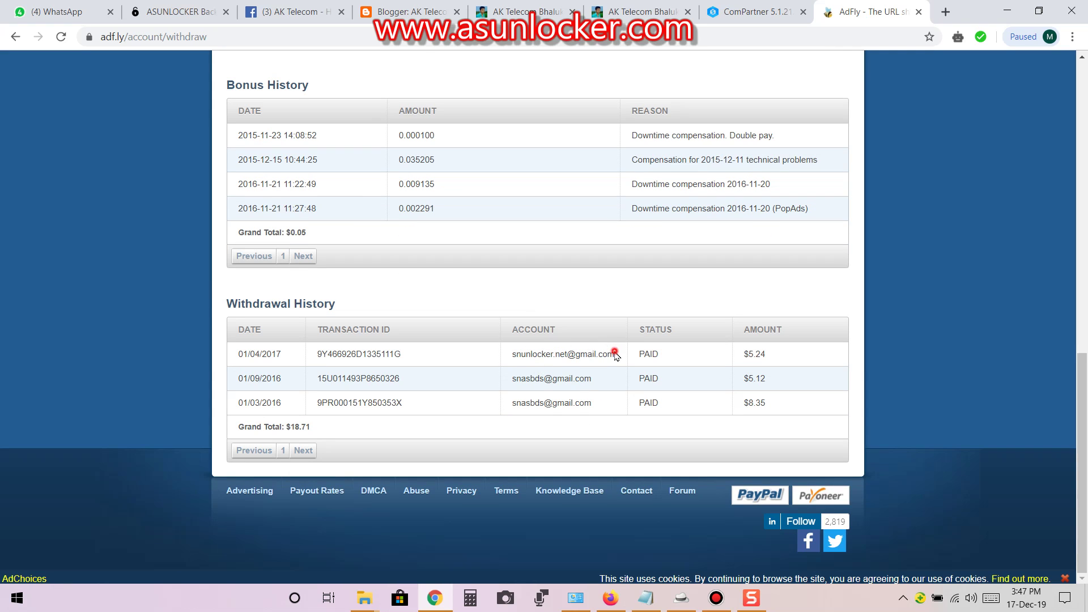
{"action": "left_click_drag", "start_coordinate": [615, 355], "coordinate": [539, 353]}
{"action": "left_click_drag", "start_coordinate": [618, 378], "coordinate": [557, 378]}
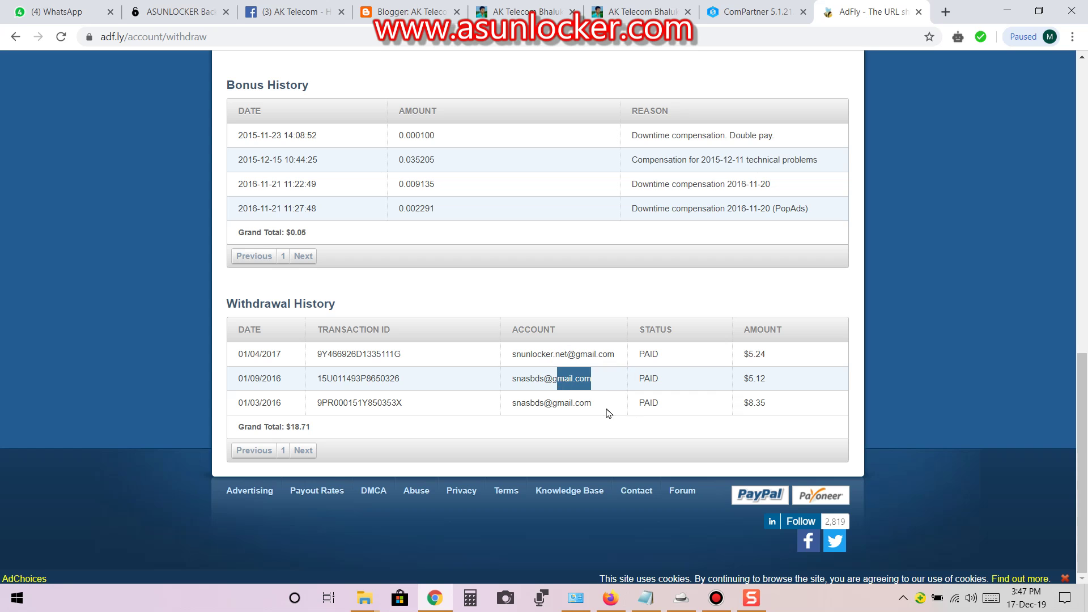
{"action": "left_click_drag", "start_coordinate": [615, 404], "coordinate": [580, 404]}
{"action": "scroll", "coordinate": [652, 423], "scroll_direction": "up", "scroll_amount": 10}
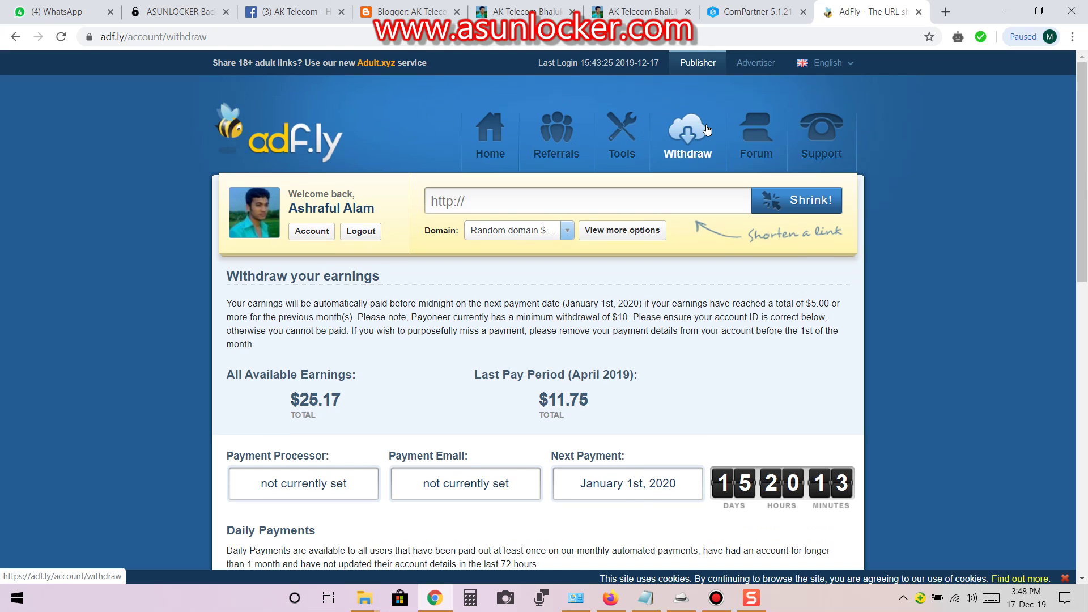
{"action": "left_click_drag", "start_coordinate": [276, 419], "coordinate": [346, 393]}
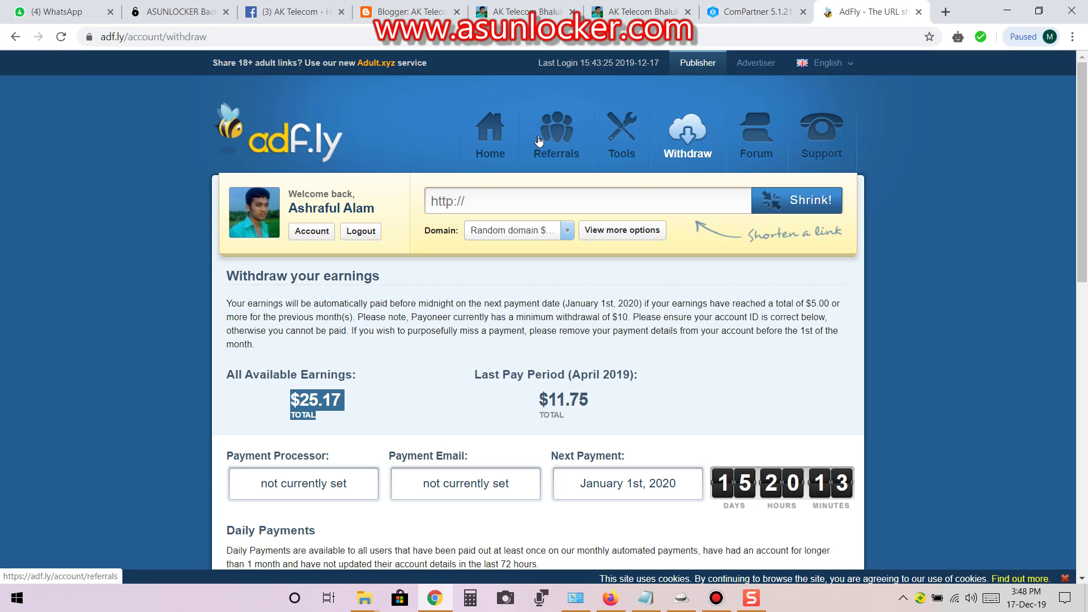
- Open AdFly's Referrals page and copy the account's personal referral link
{"action": "left_click", "coordinate": [556, 141]}
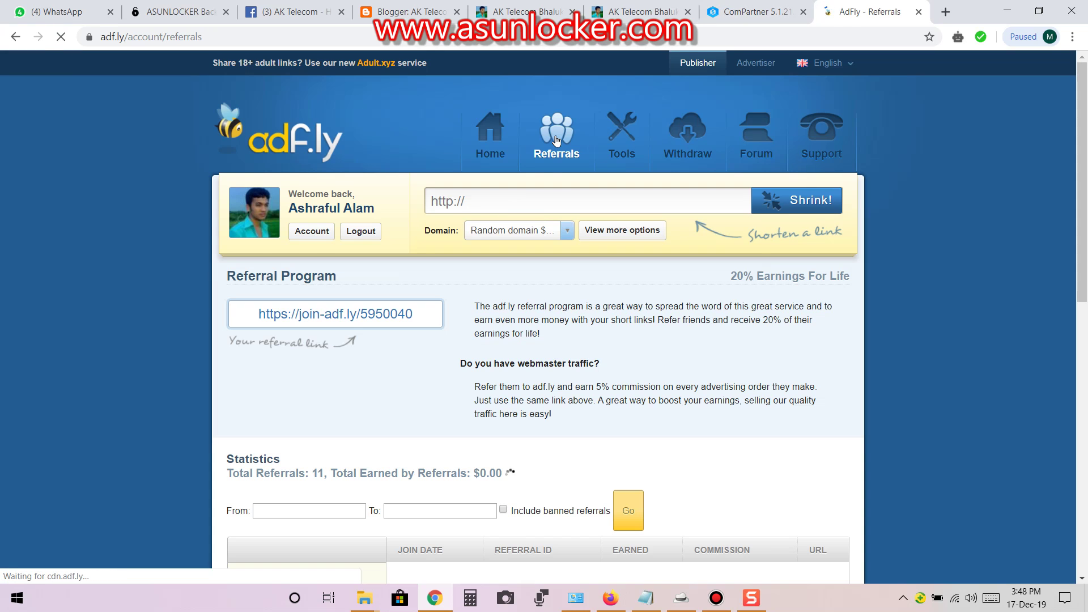
{"action": "left_click", "coordinate": [416, 312]}
{"action": "left_click_drag", "start_coordinate": [414, 311], "coordinate": [222, 315]}
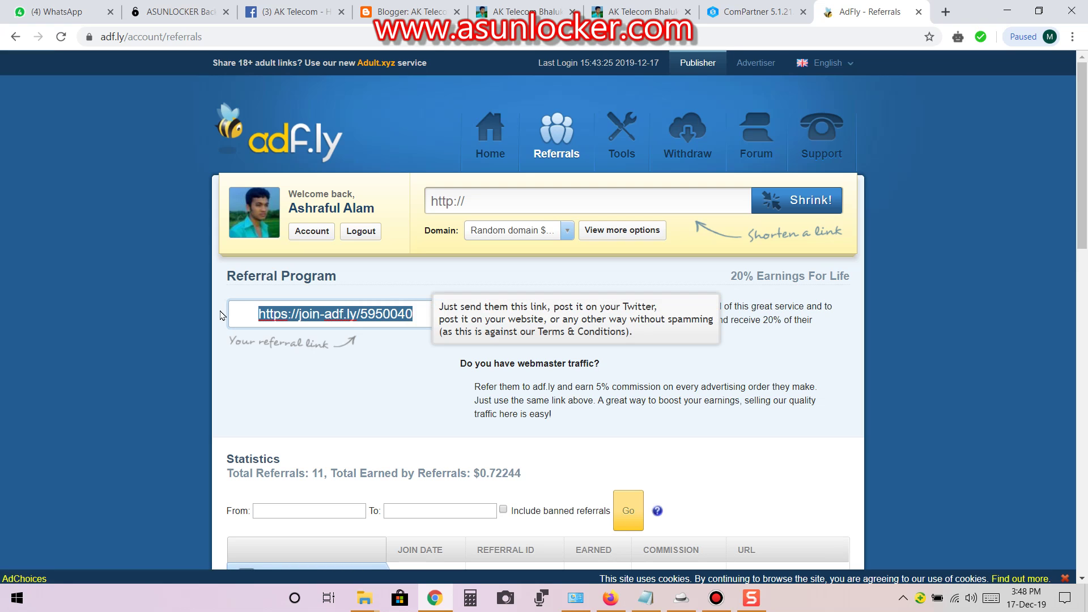
{"action": "right_click", "coordinate": [305, 312]}
{"action": "left_click", "coordinate": [344, 369]}
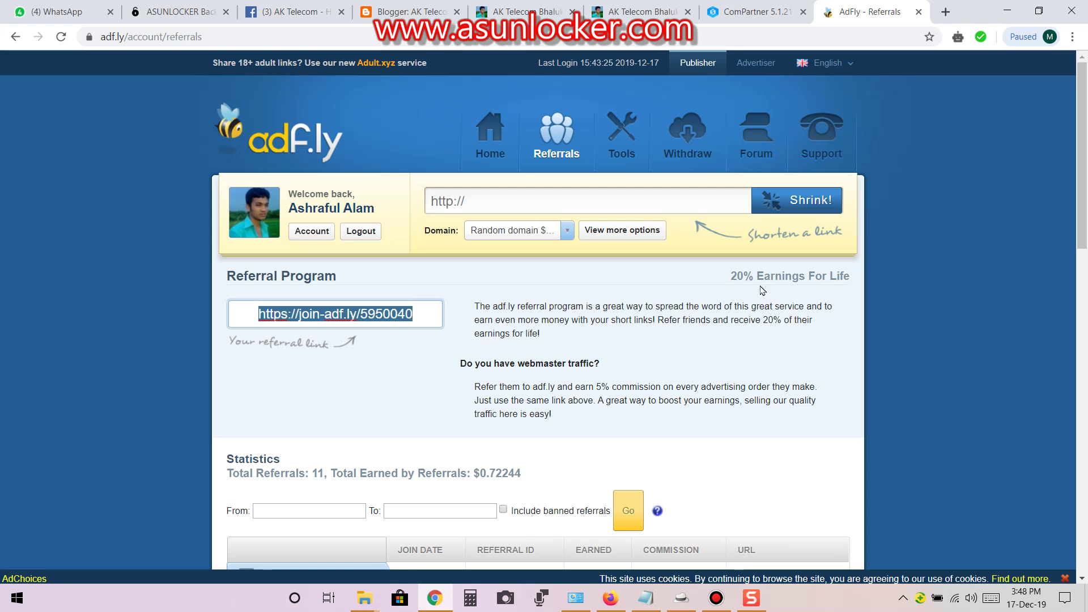
{"action": "left_click_drag", "start_coordinate": [718, 279], "coordinate": [838, 277]}
{"action": "left_click", "coordinate": [838, 277]}
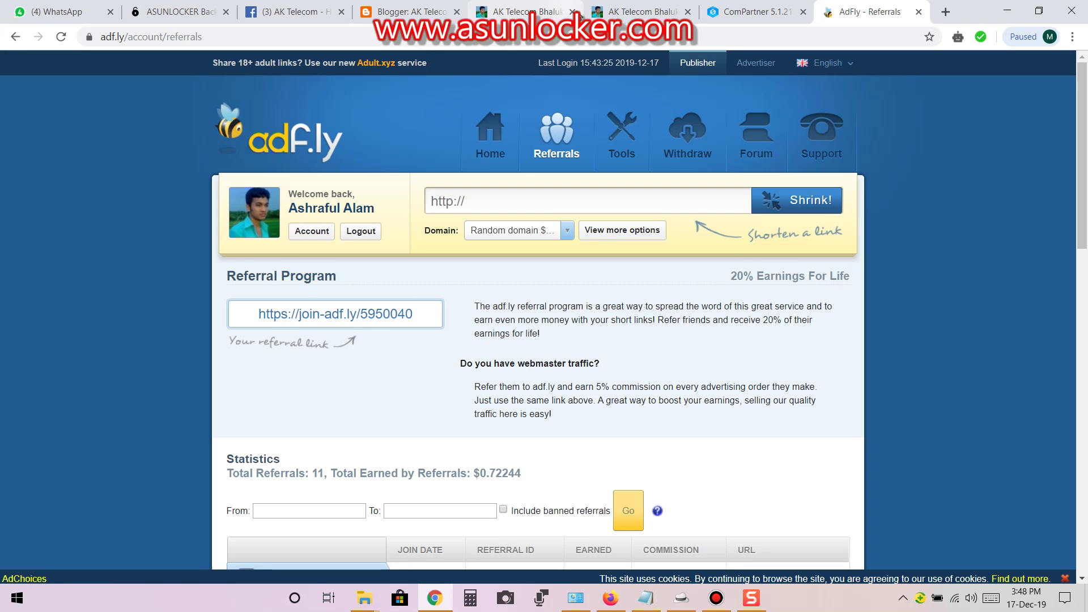